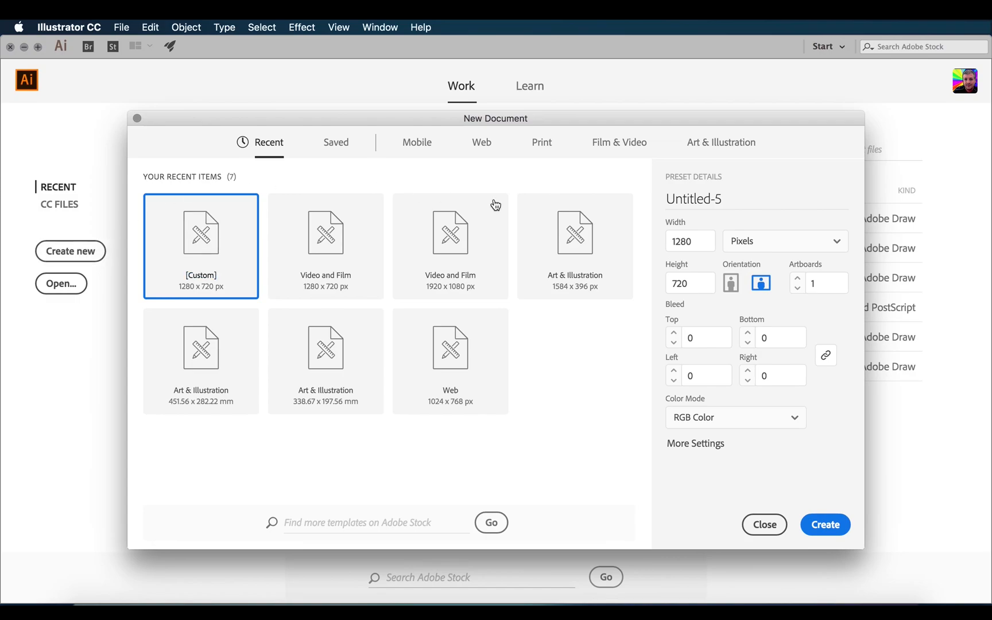
- Create a 1280 x 720 px RGB document named "Map pin" and fit its artboard on screen
left_click(710, 198)
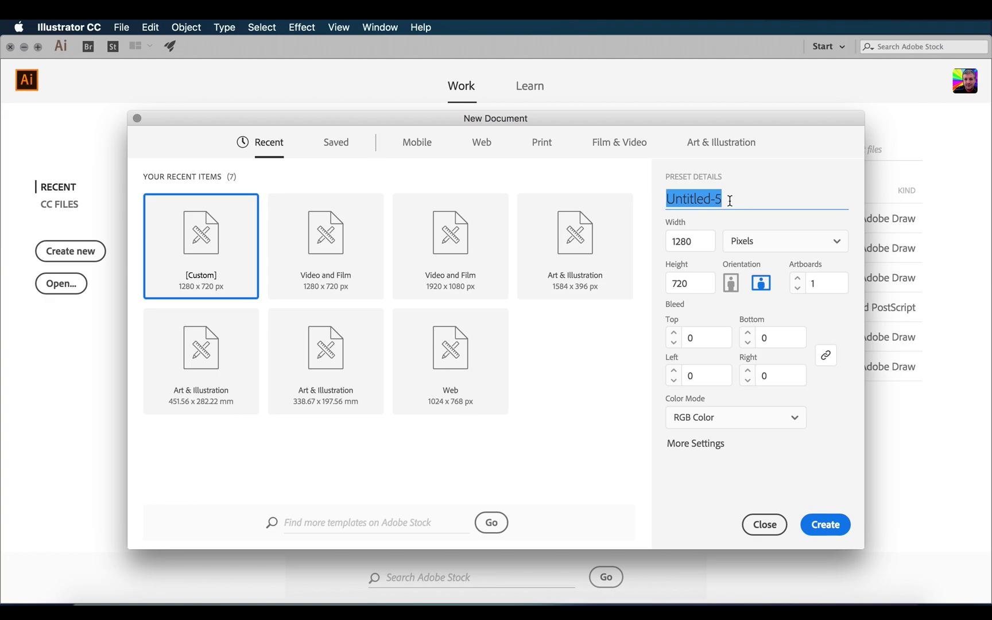
type("Map pin")
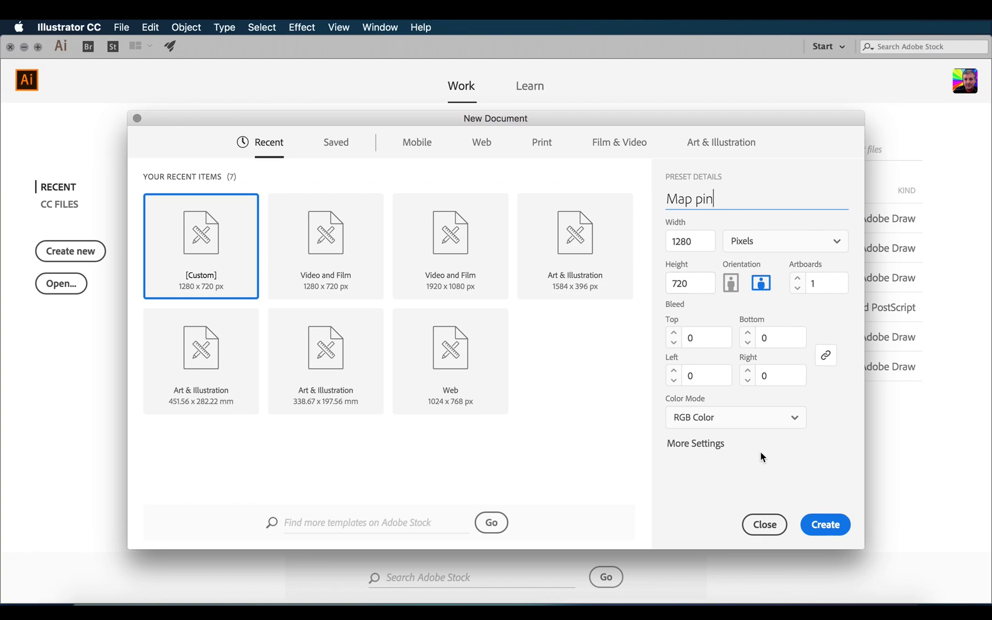
left_click(844, 531)
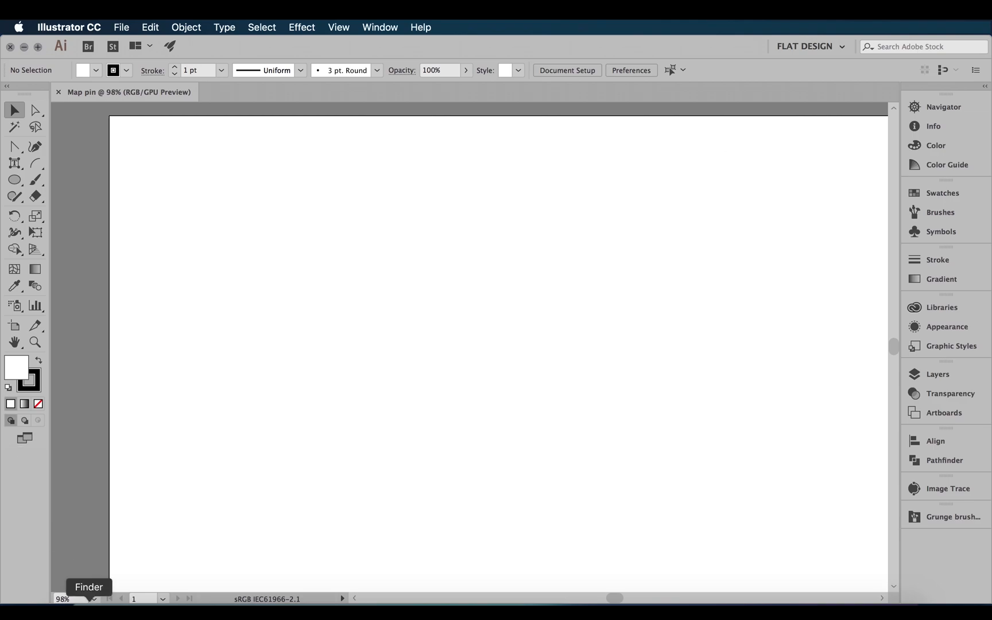
left_click(94, 600)
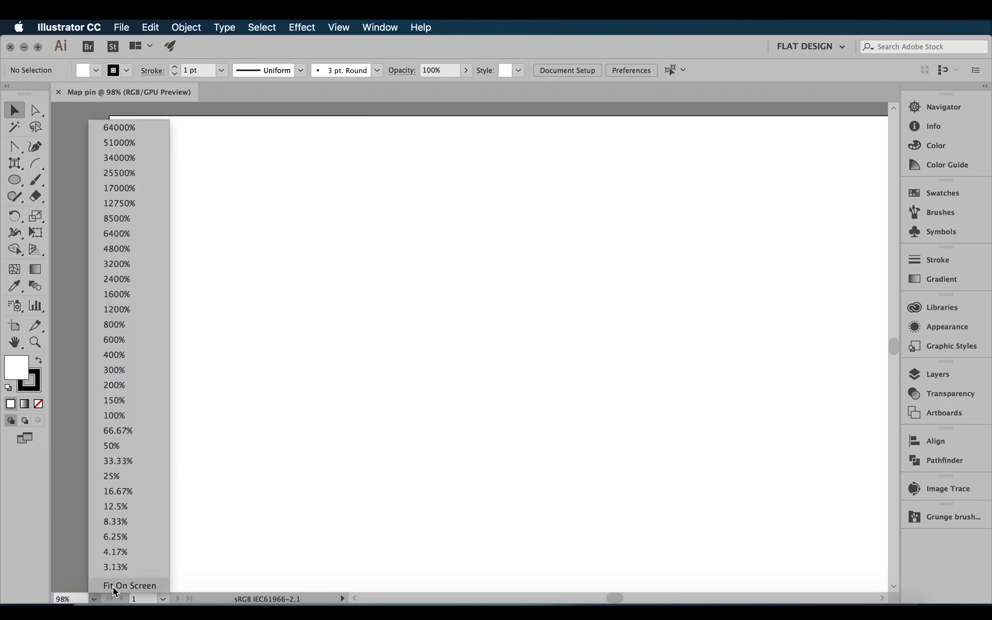
left_click(113, 587)
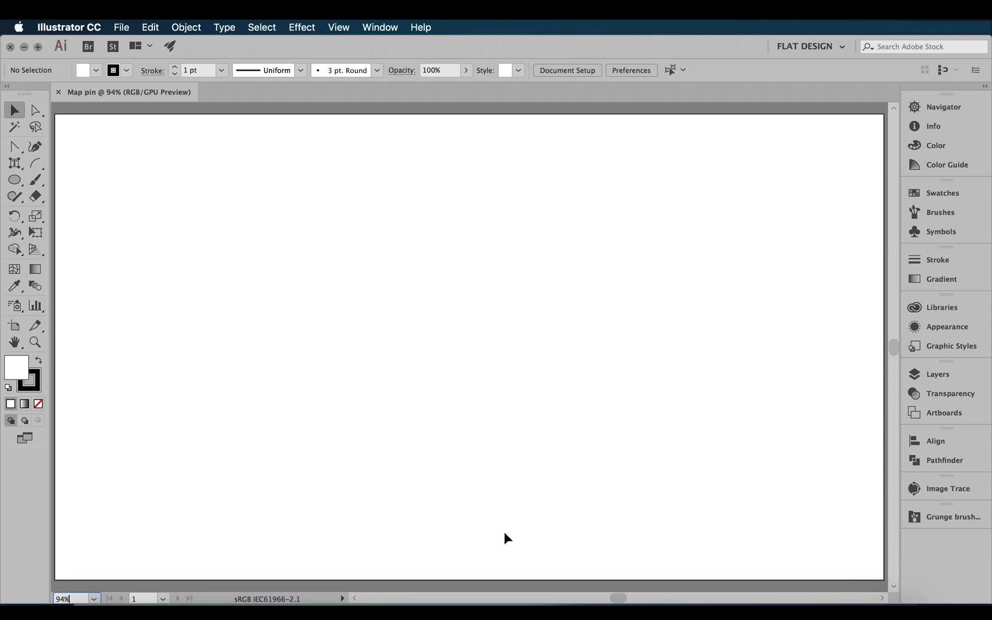
- Review the document's artboard list and layer list
left_click(943, 412)
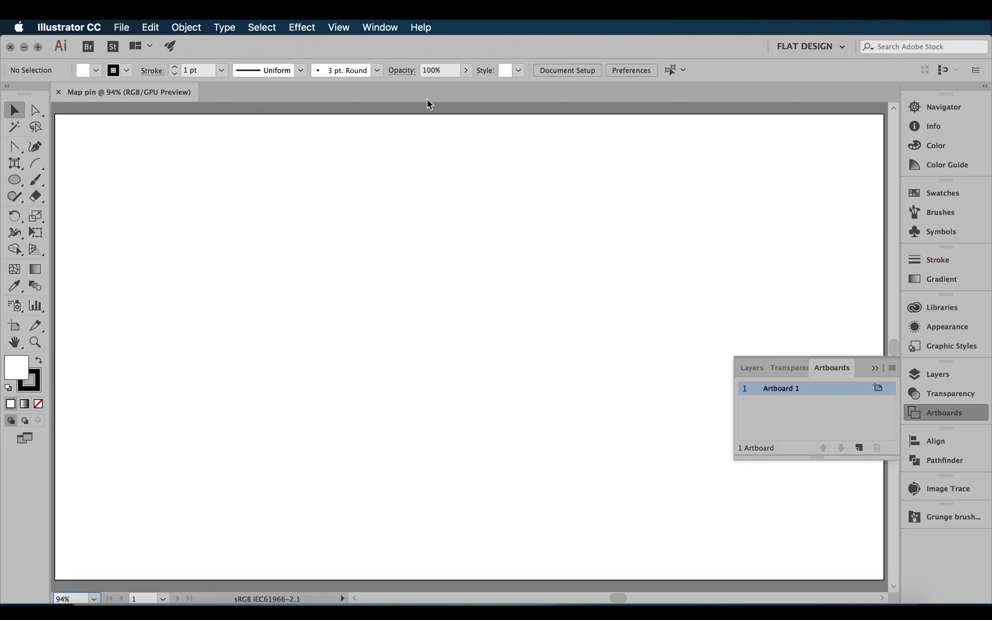
left_click(957, 375)
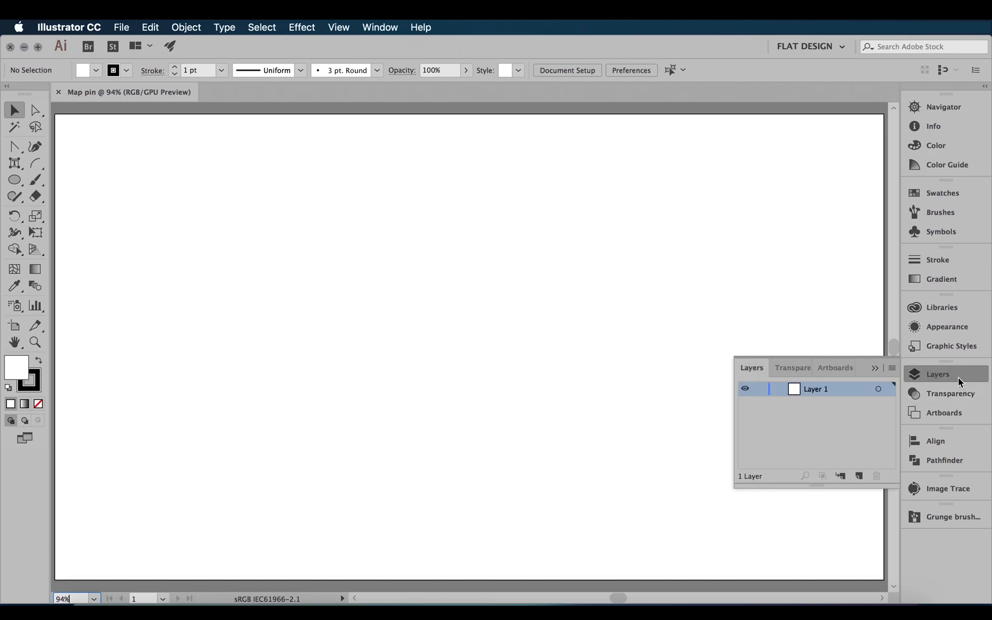
left_click(875, 368)
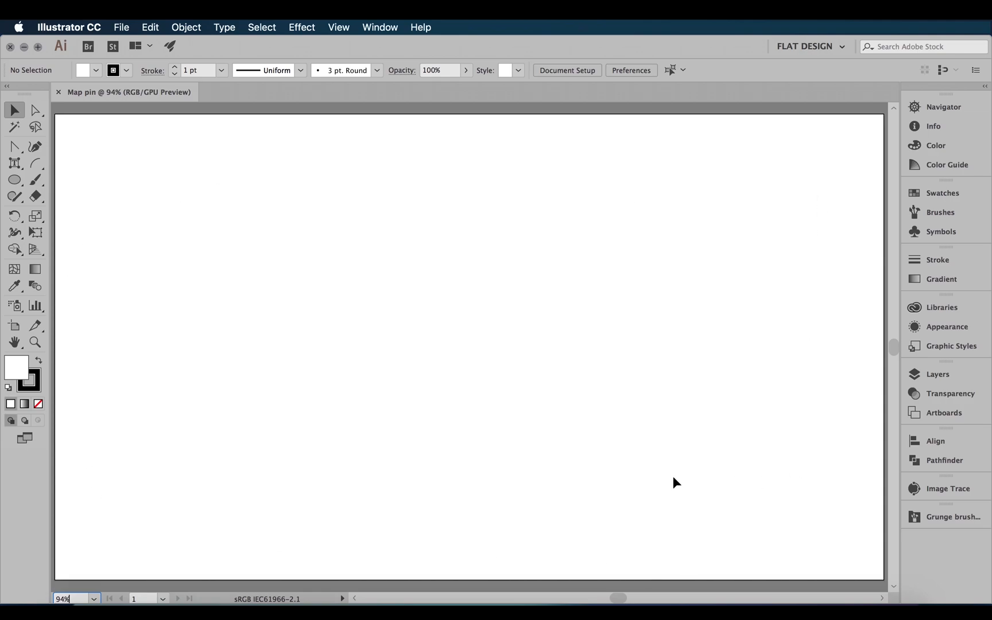
- Show the transparency grid behind the artboard and hide it again
left_click(337, 27)
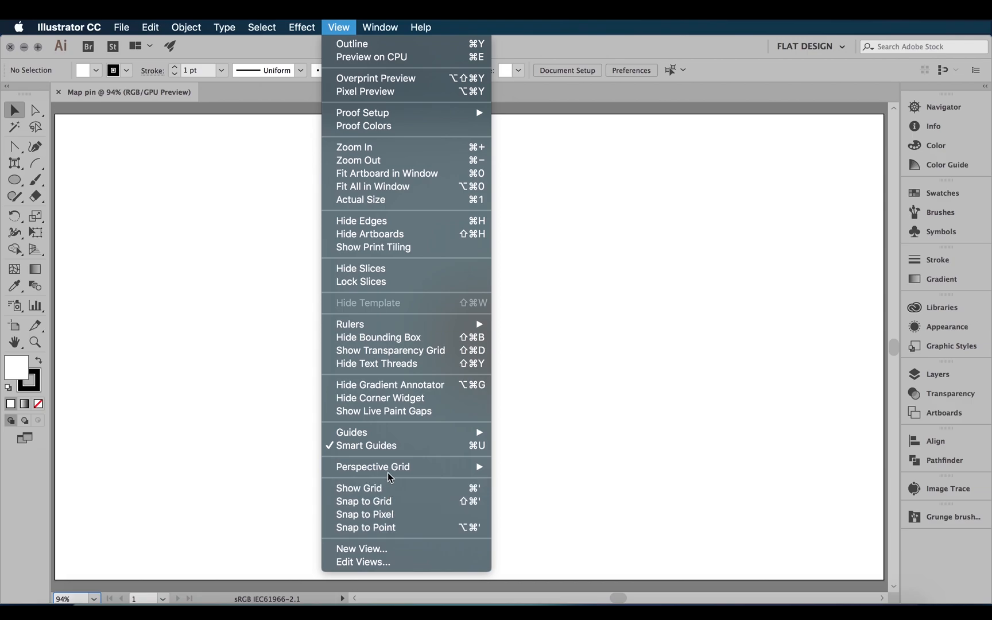
left_click(388, 352)
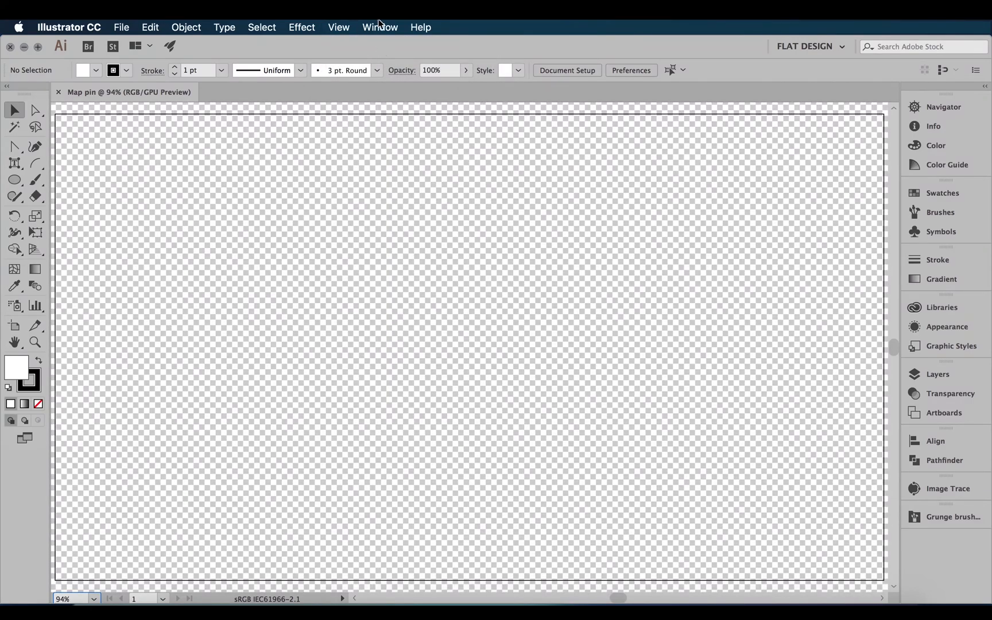
left_click(339, 27)
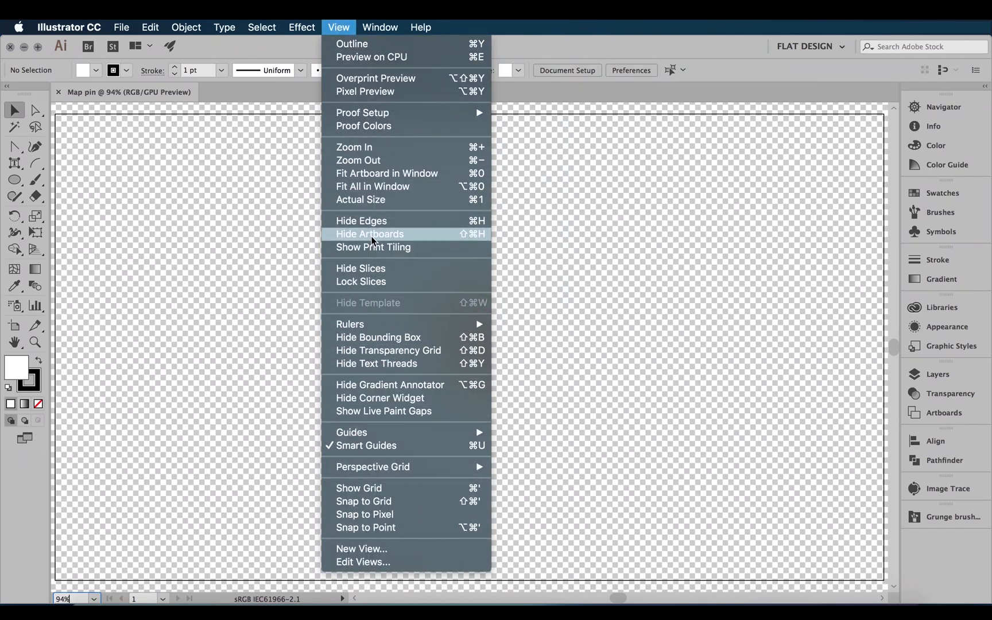
left_click(377, 352)
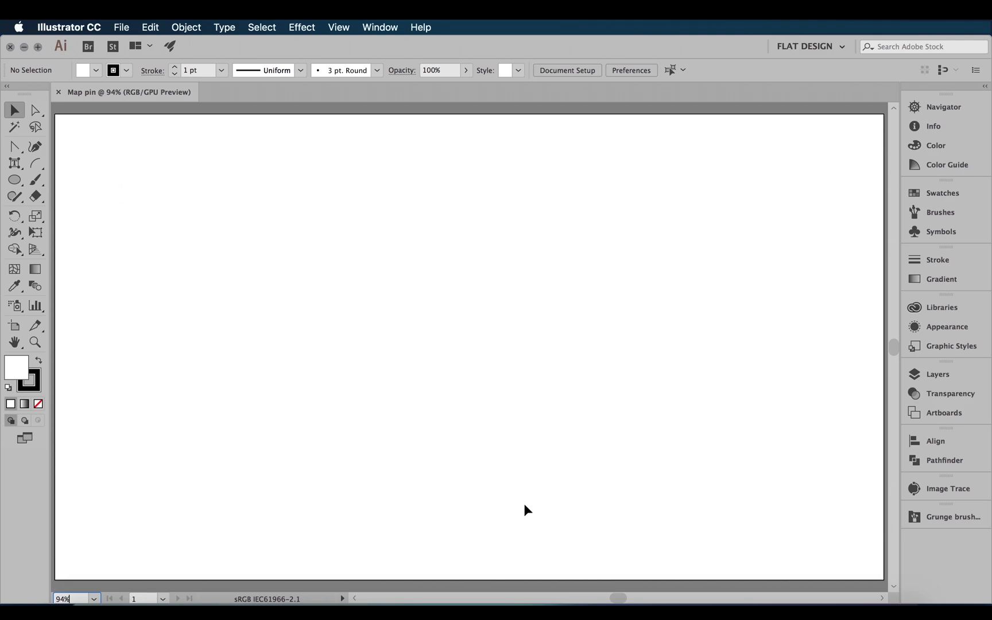
- Try shrinking the artboard from its upper-left corner to about 968 x 516 px, and undo the resize
left_click(23, 332)
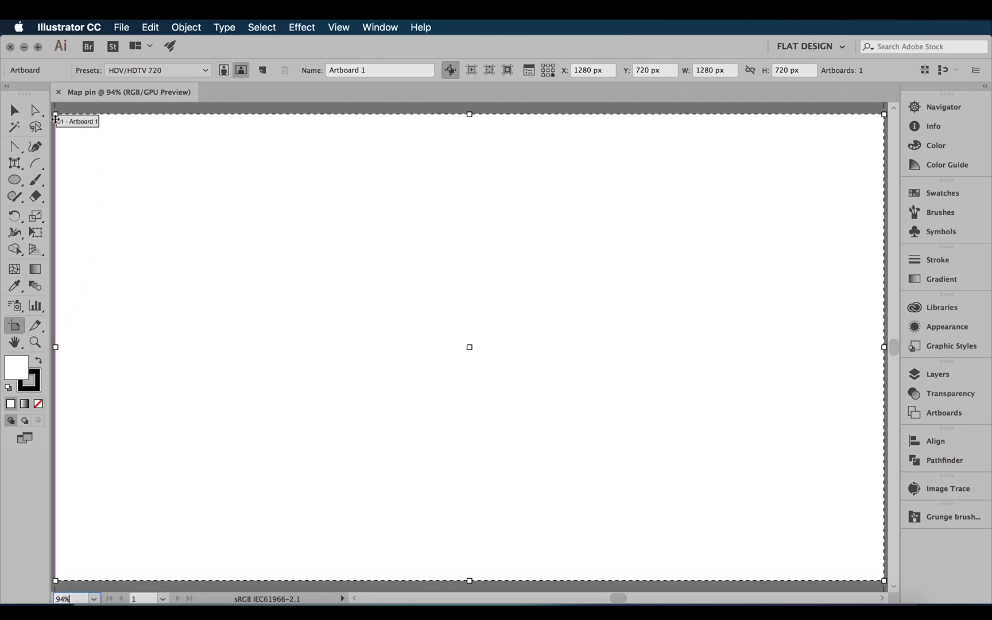
left_click_drag(56, 114, 258, 247)
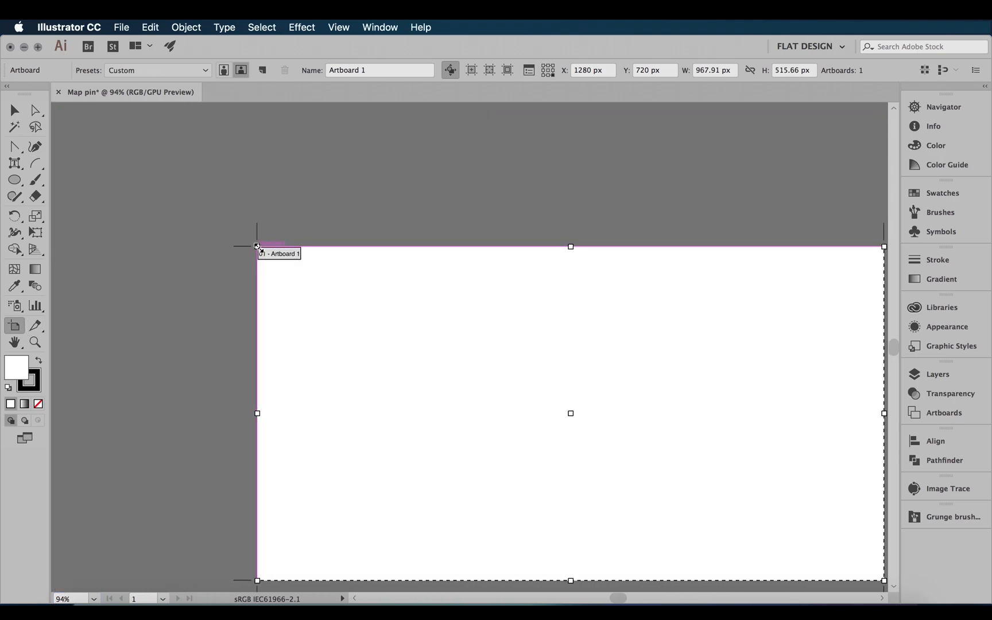
key("super+z")
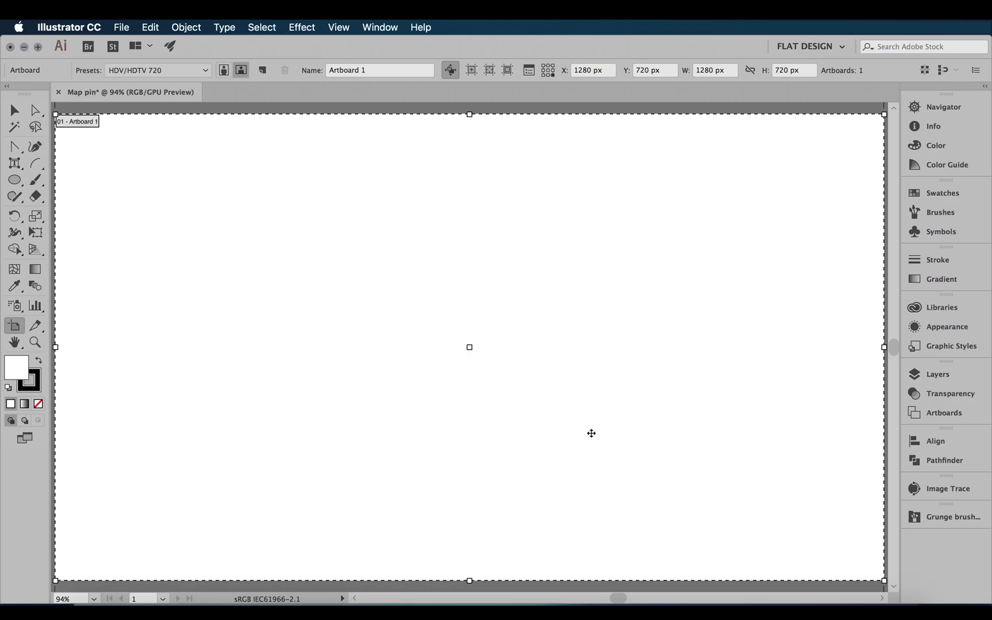
- Review the Artboard Options of Artboard 1 and cancel without making changes
left_click(929, 416)
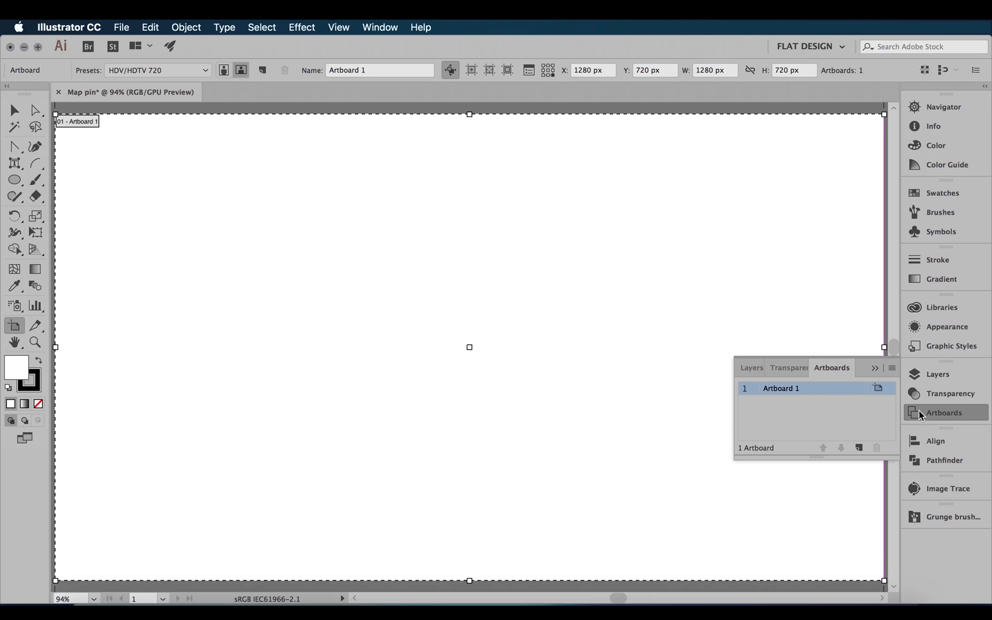
left_click(878, 389)
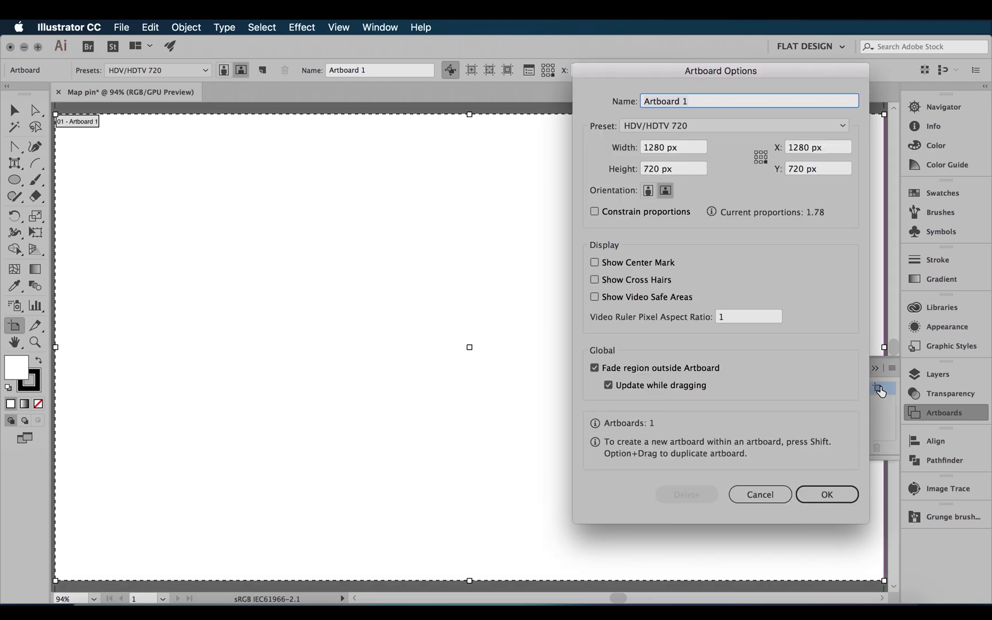
left_click(783, 497)
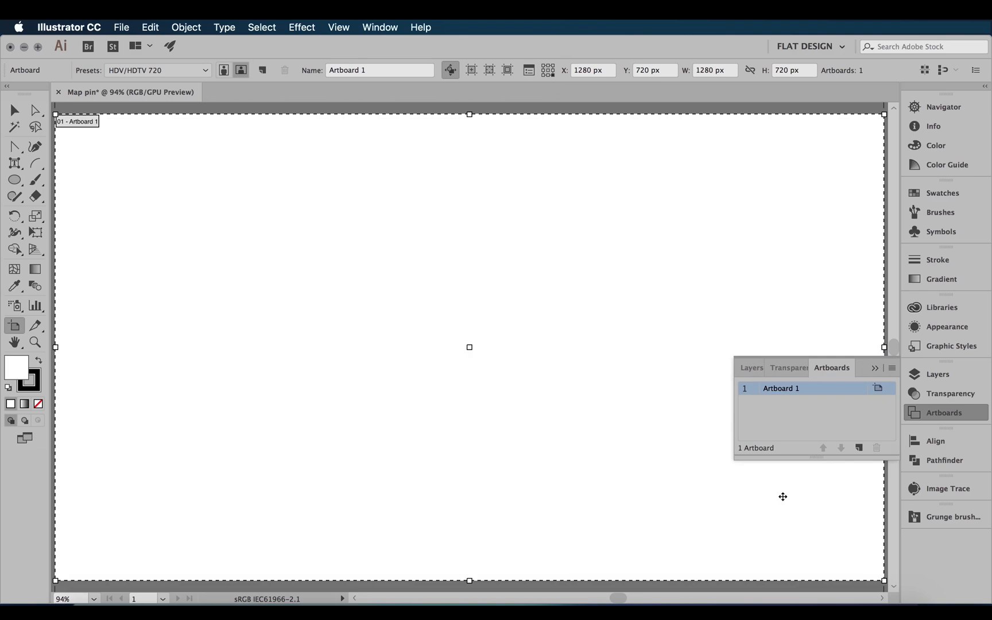
left_click(874, 368)
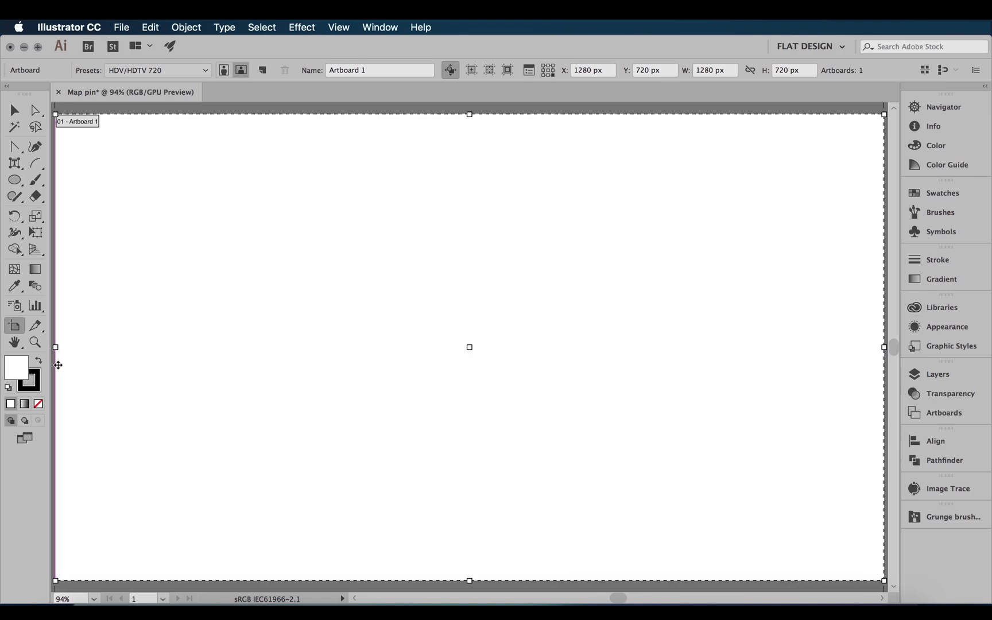
- Draw a circle about 236 px in diameter in the artboard's upper area, just left of centre, and fill it with black
left_click(15, 181)
left_click_drag(333, 178, 486, 256)
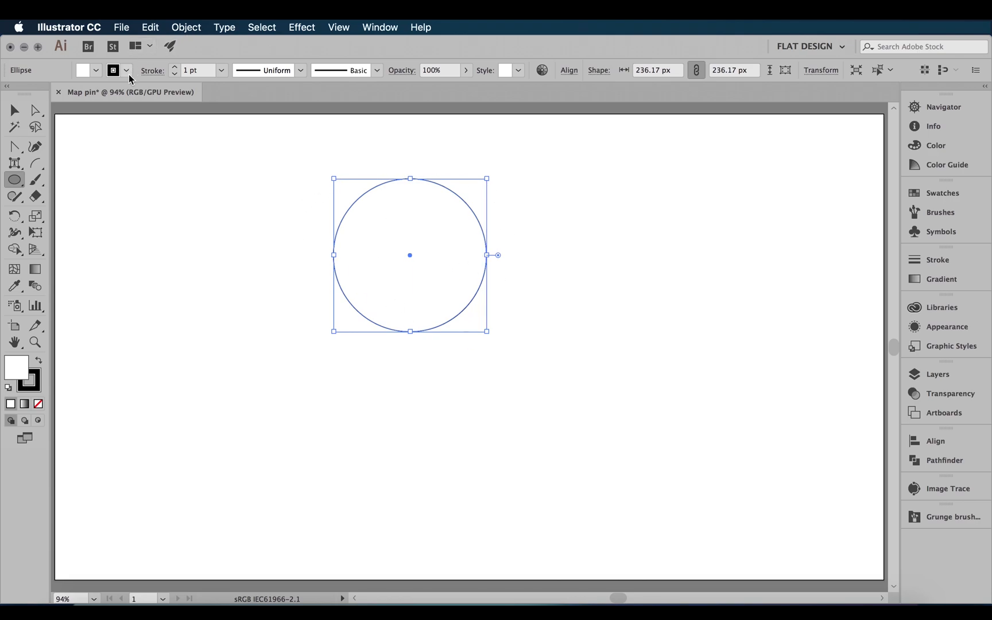
left_click(97, 72)
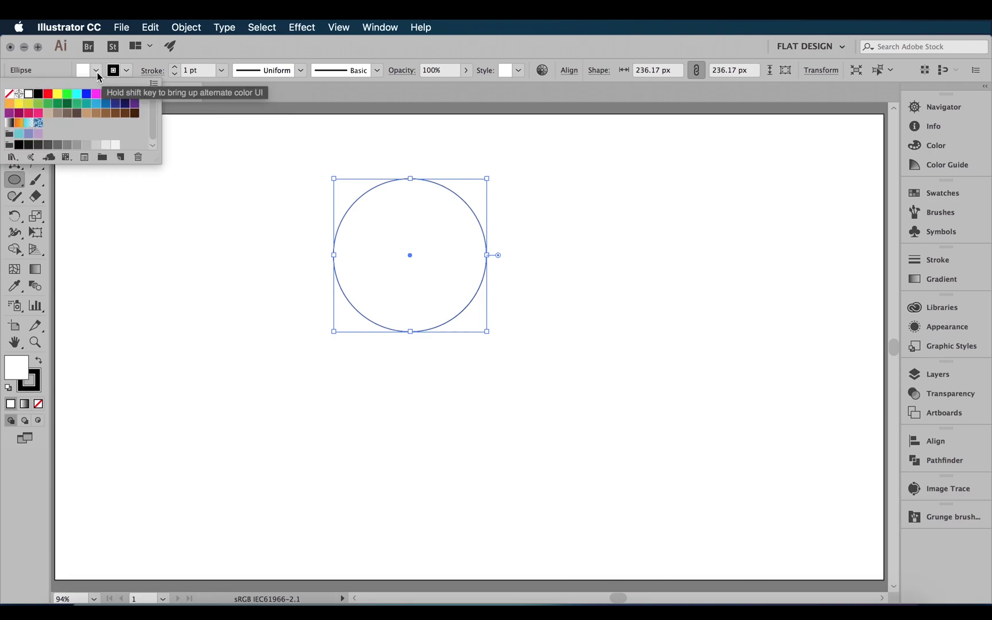
left_click(38, 94)
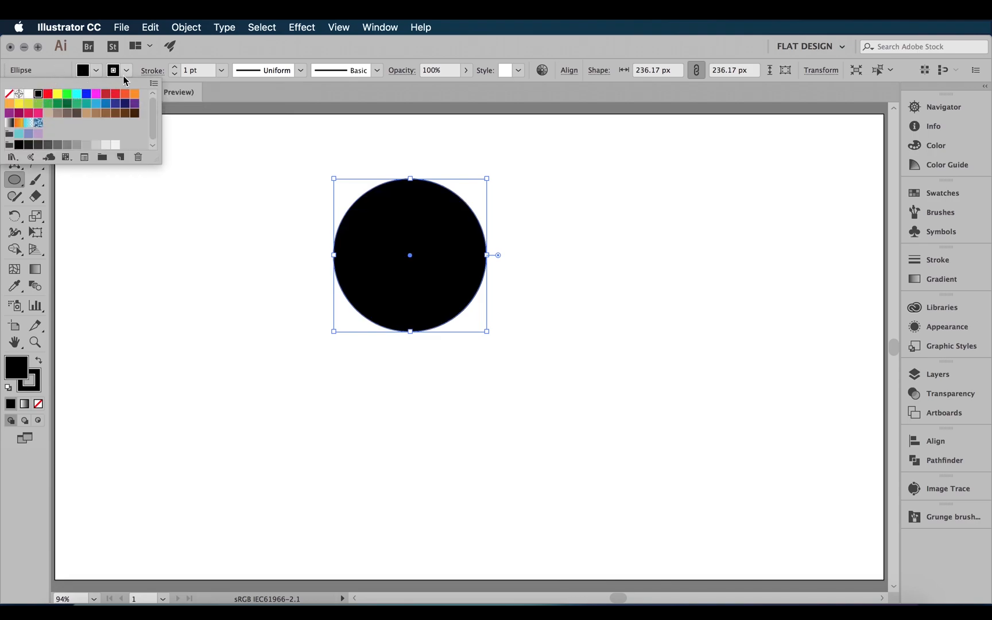
key("Escape")
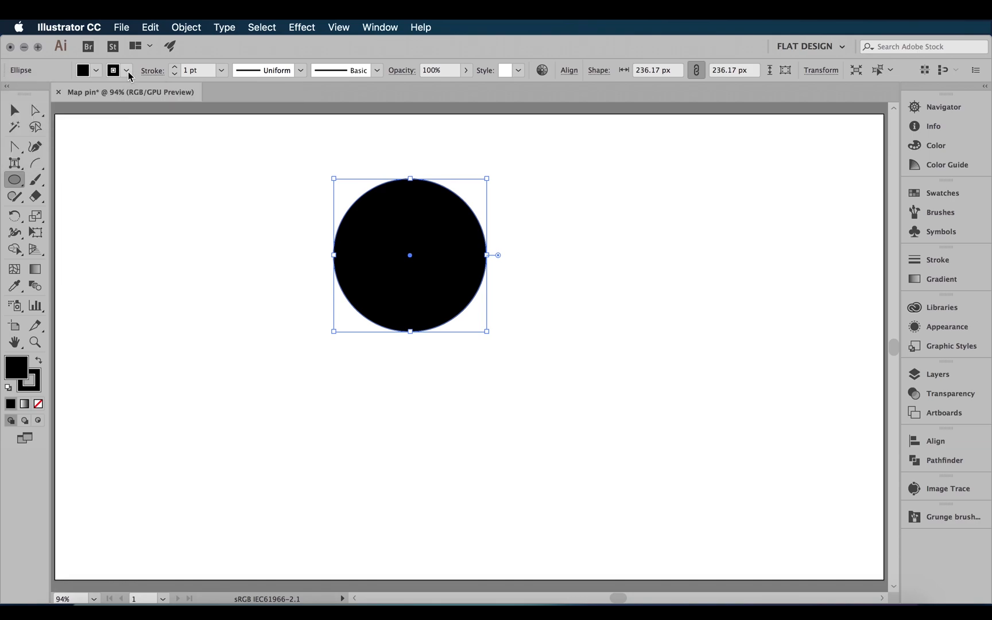
- Apply the rough charcoal-style art brush to the circle's stroke
left_click(127, 71)
key("Escape")
left_click(956, 216)
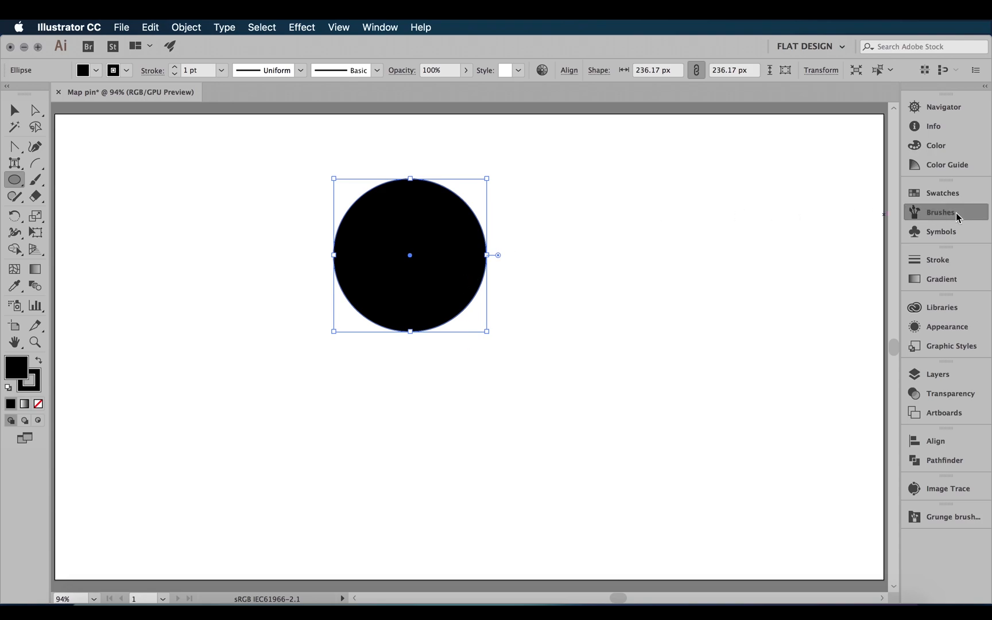
left_click(810, 264)
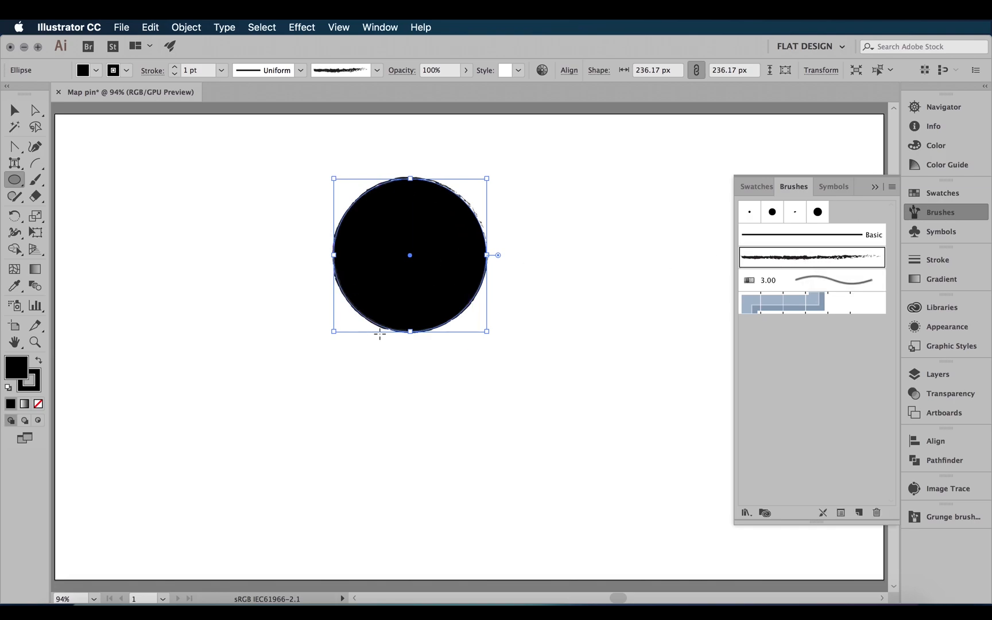
left_click(875, 187)
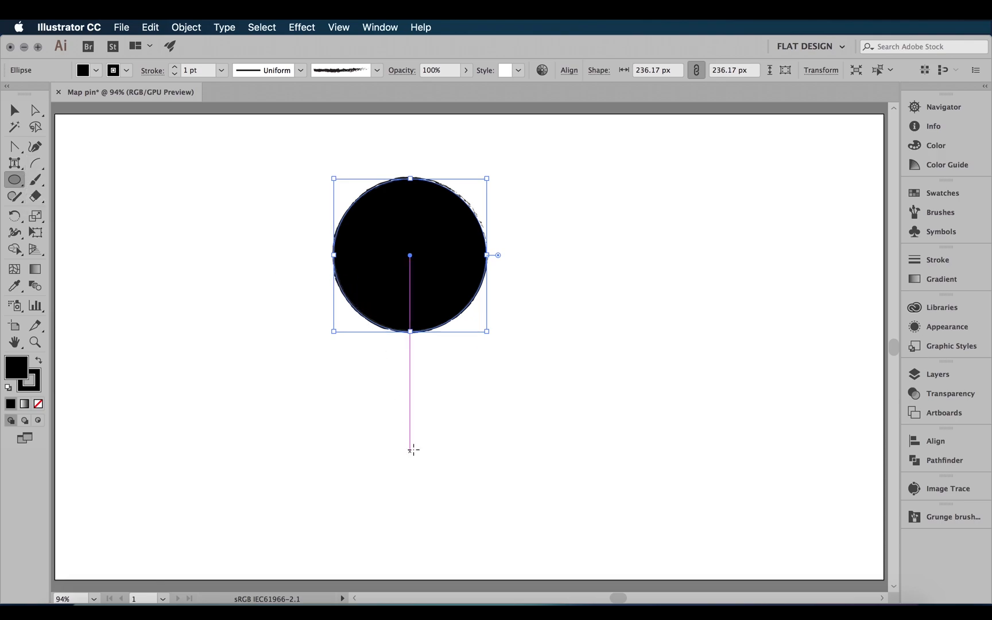
- Draw a black polygon to the left of the circle and reduce its sides to three to form a triangle
left_click(25, 188)
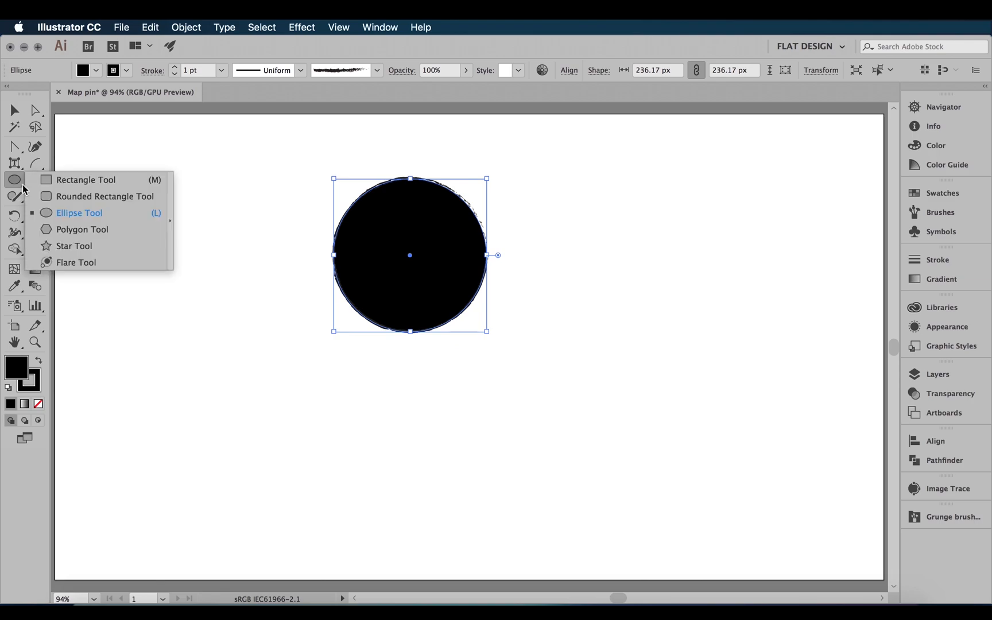
left_click(81, 230)
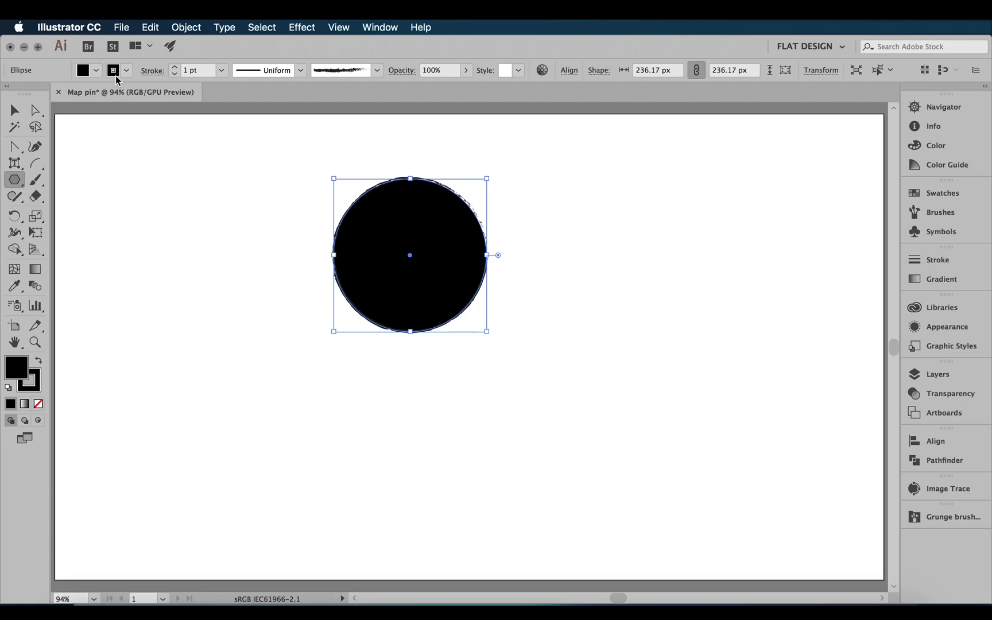
left_click_drag(197, 356, 276, 444)
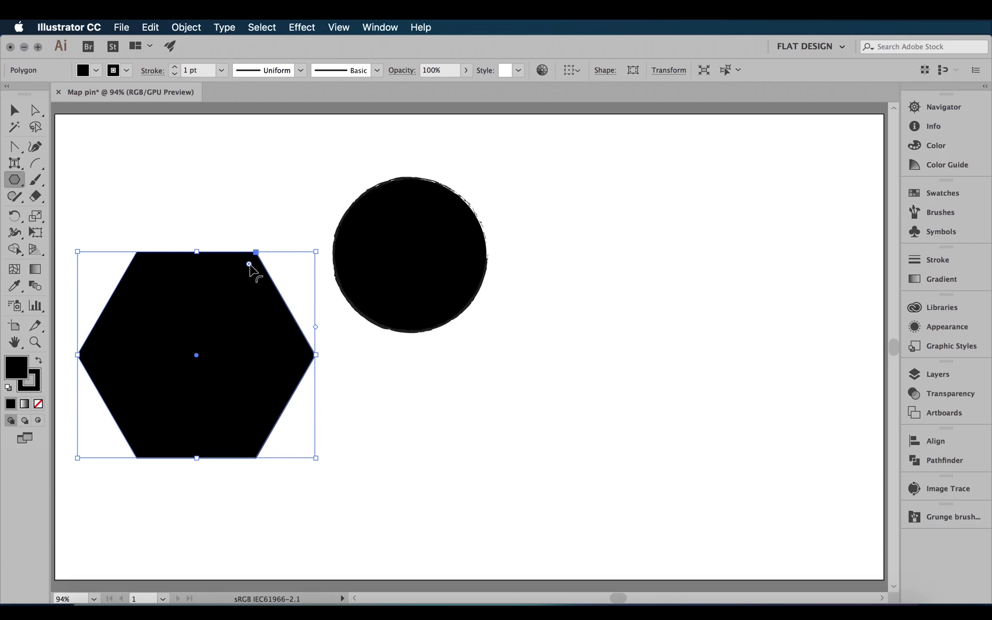
left_click_drag(249, 265, 273, 251)
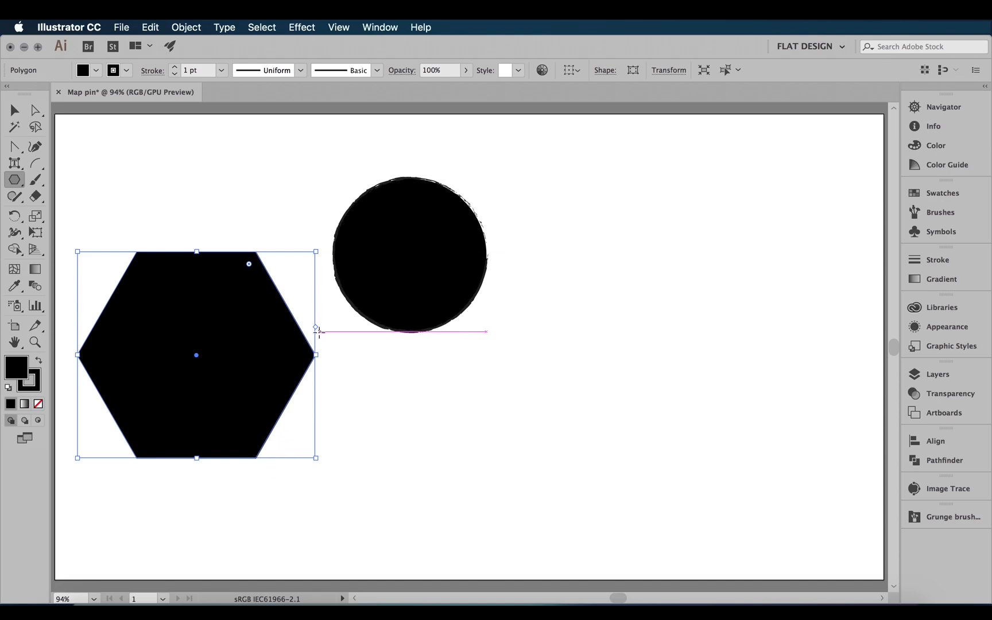
left_click_drag(316, 328, 316, 281)
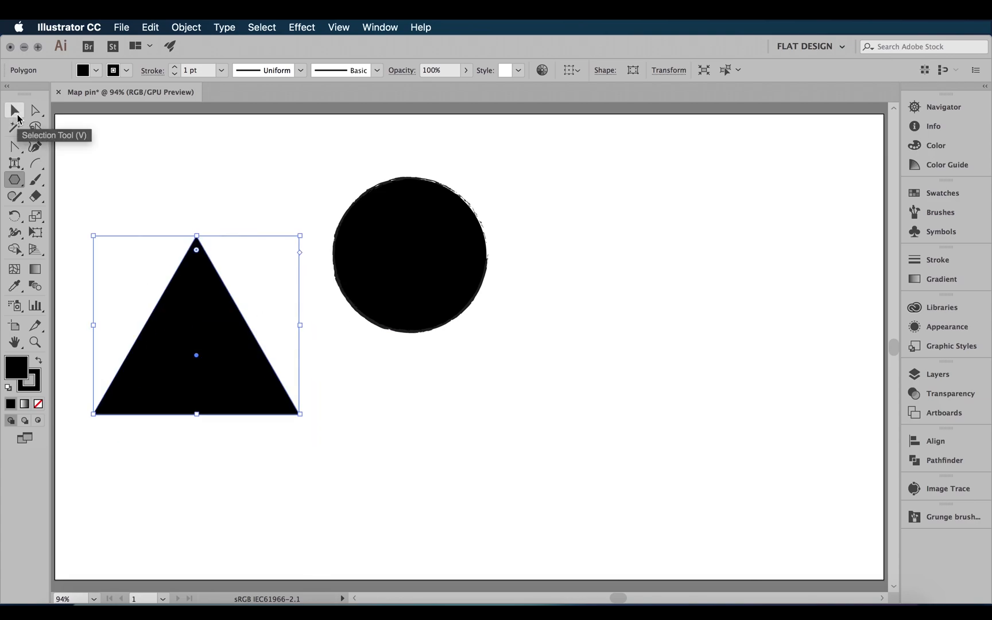
- Move the triangle beneath the circle, centred on it vertically, with its tip overlapping the circle's lower half
left_click(16, 117)
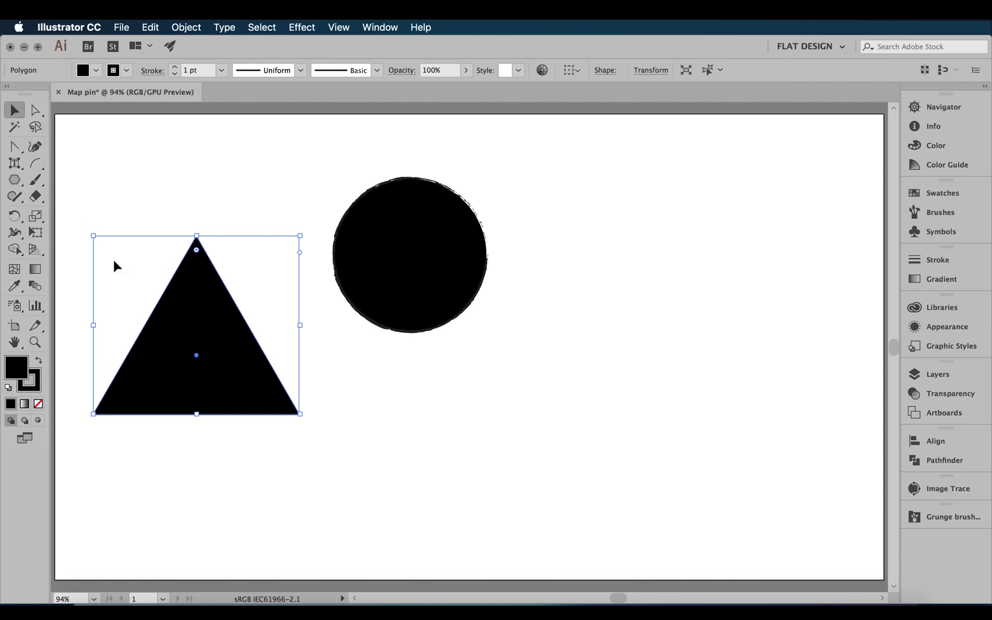
left_click_drag(215, 328, 411, 379)
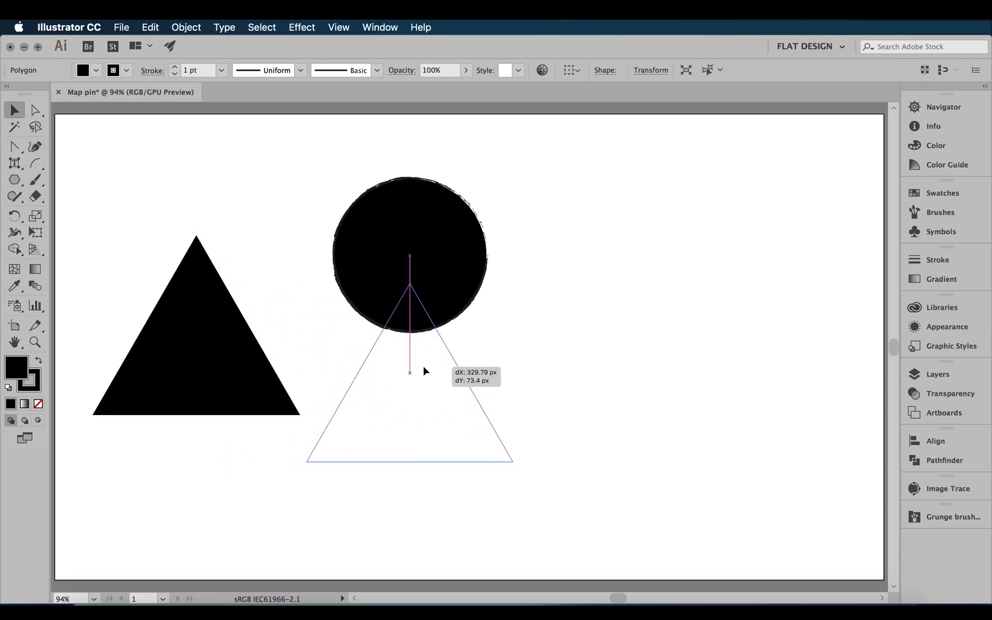
left_click_drag(425, 371, 421, 359)
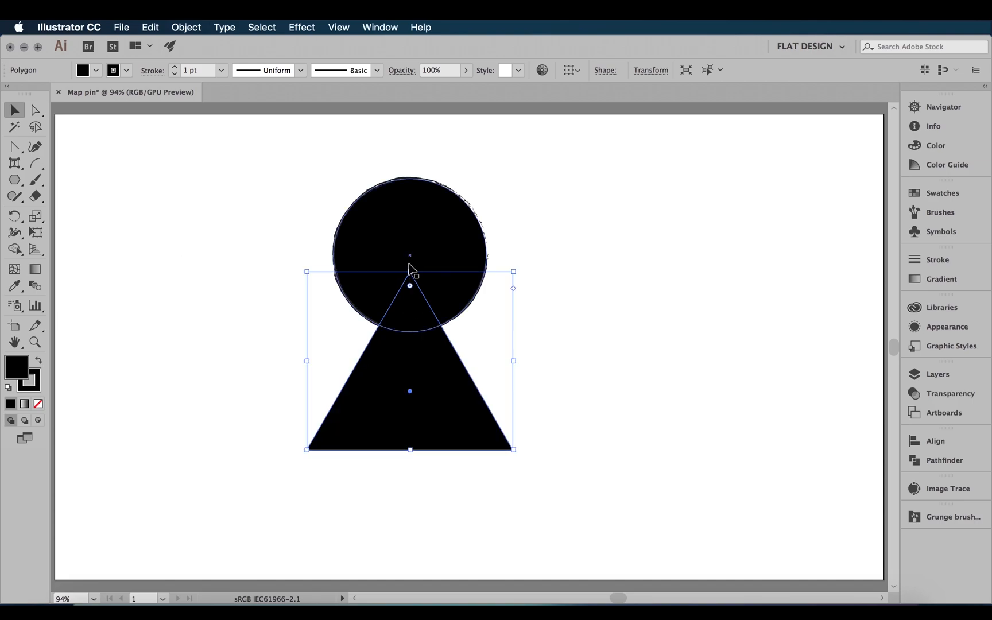
left_click(387, 28)
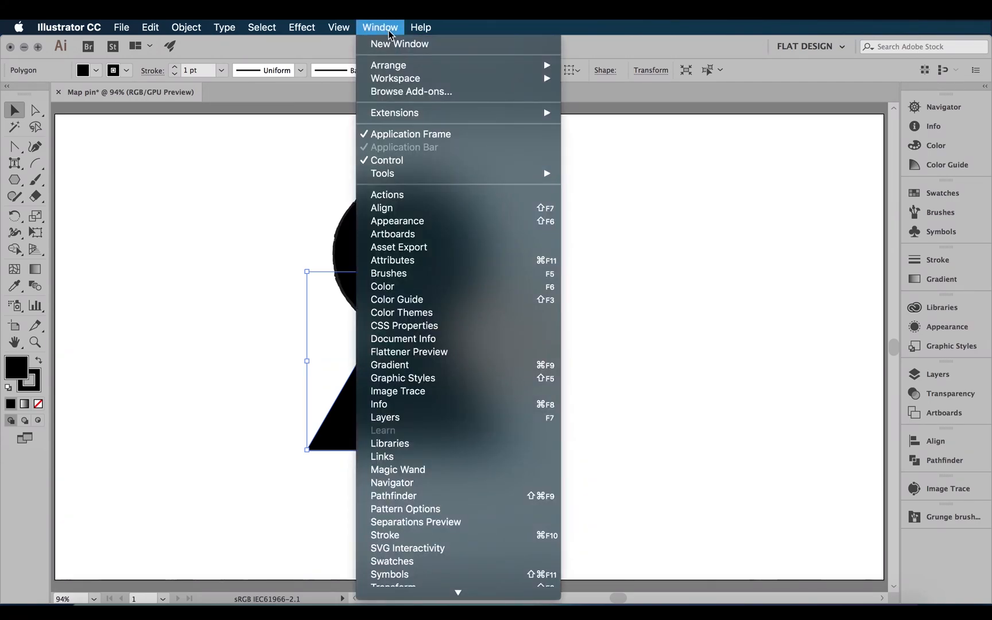
mouse_move(332, 32)
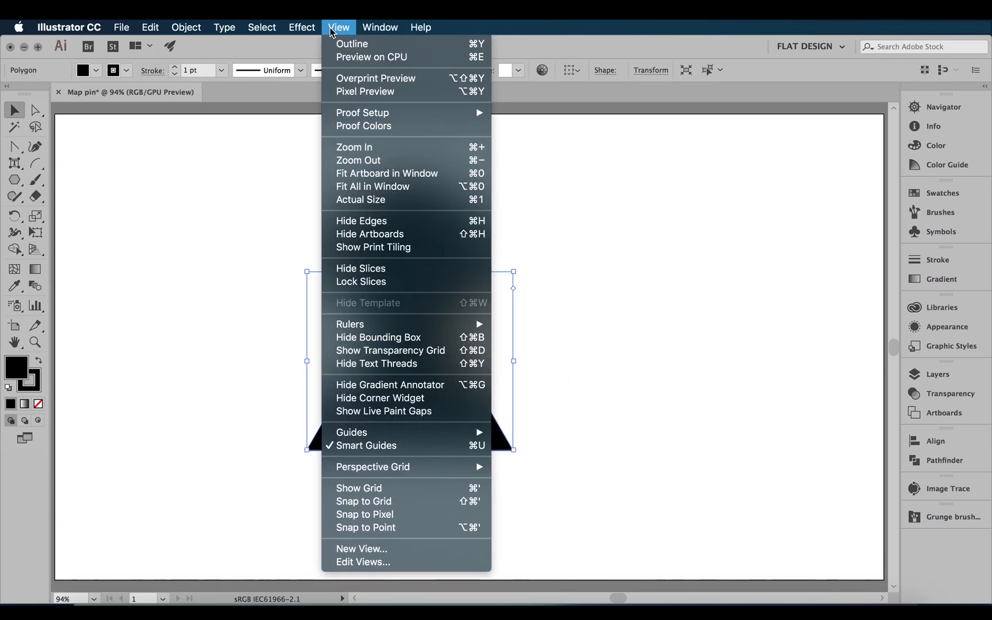
left_click(607, 426)
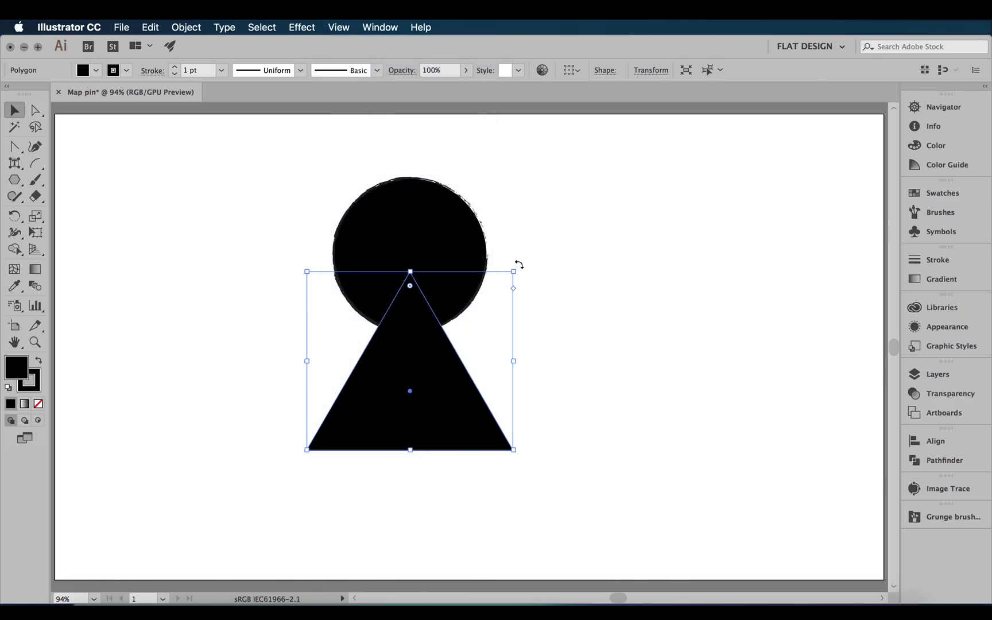
- Rotate the triangle 180° to point downward and fit it to the circle's width, overlapping the circle's lower half
left_click_drag(516, 268, 248, 566)
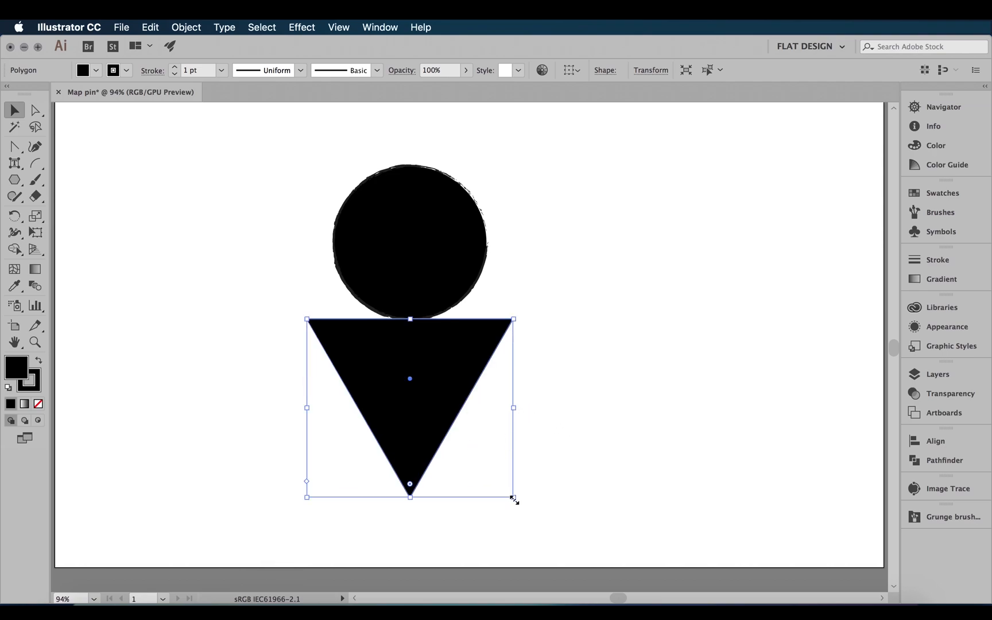
left_click_drag(514, 498, 473, 458)
mouse_move(408, 386)
left_mouse_down()
mouse_move(417, 333)
mouse_move(432, 334)
left_mouse_up()
left_click_drag(498, 258, 487, 259)
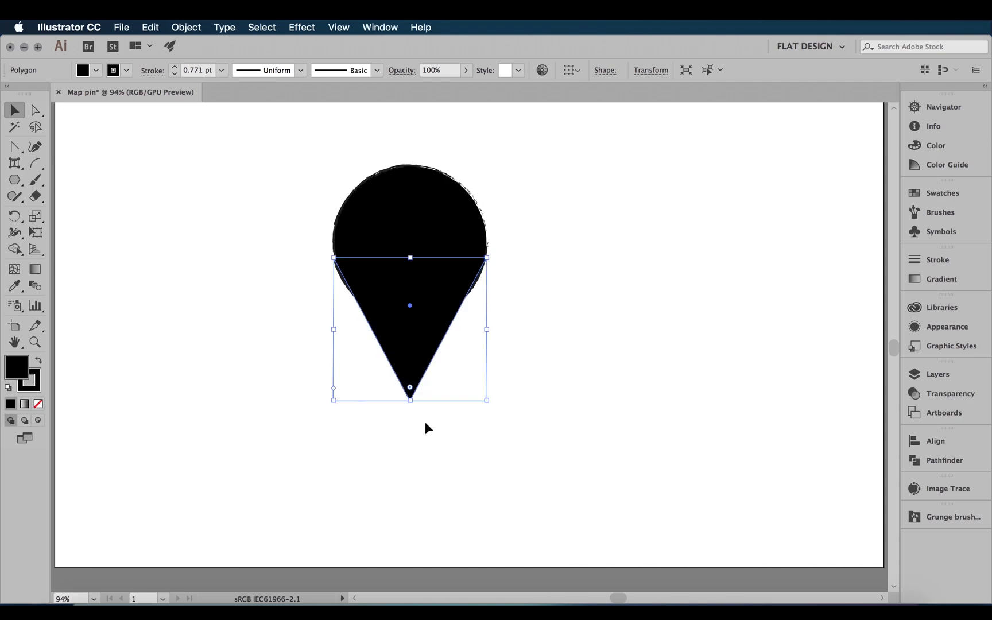
left_click_drag(412, 281, 411, 286)
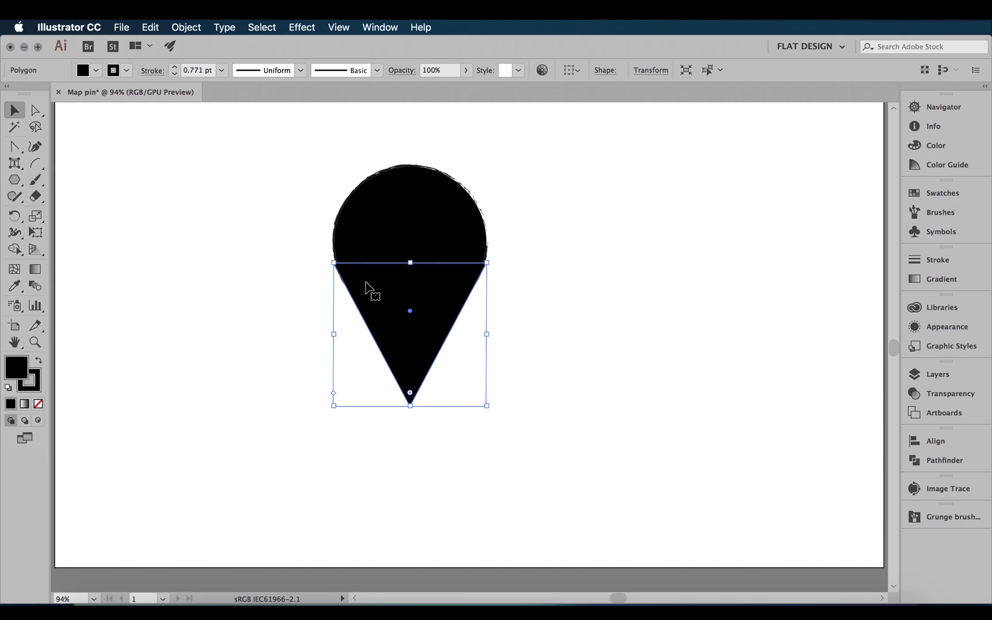
- Narrow the triangle slightly from both sides so its upper corners sit just inside the circle's rough outline
scroll(382, 292, "up", 3)
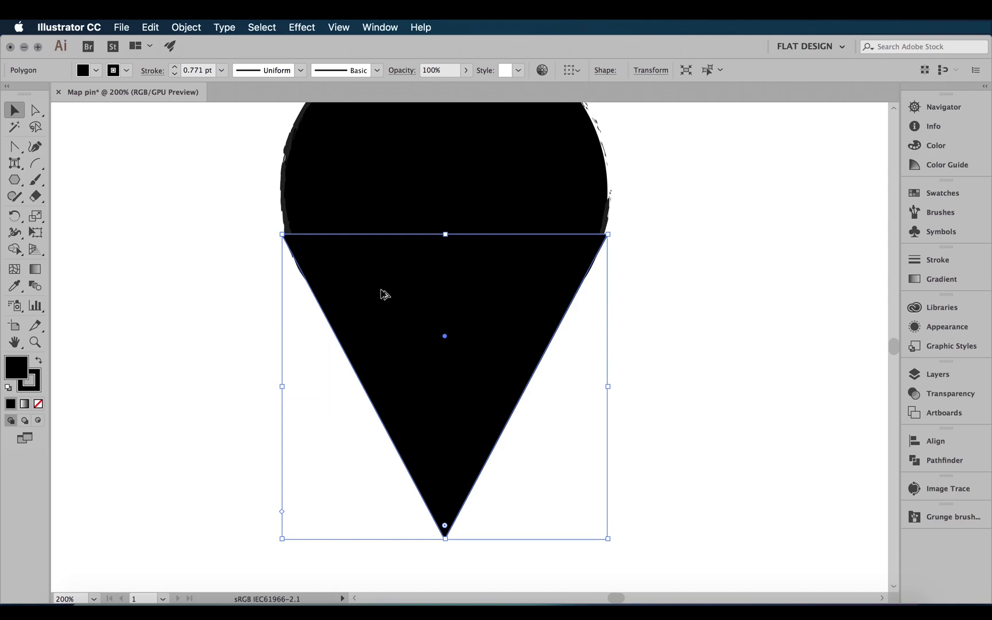
scroll(384, 293, "up", 2)
left_click_drag(184, 181, 197, 181)
left_click_drag(836, 181, 824, 178)
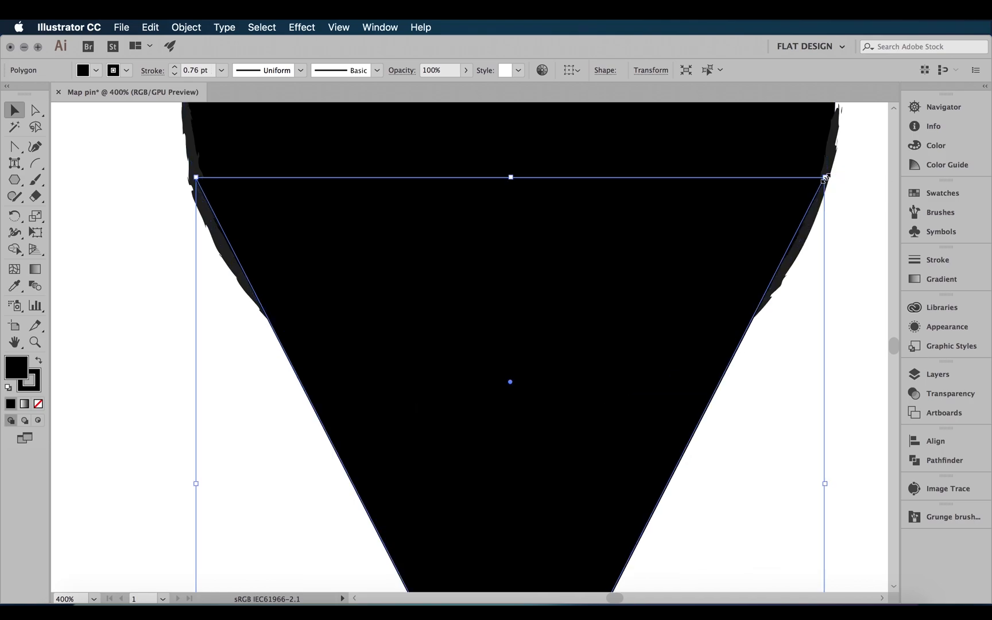
scroll(747, 282, "down", 4)
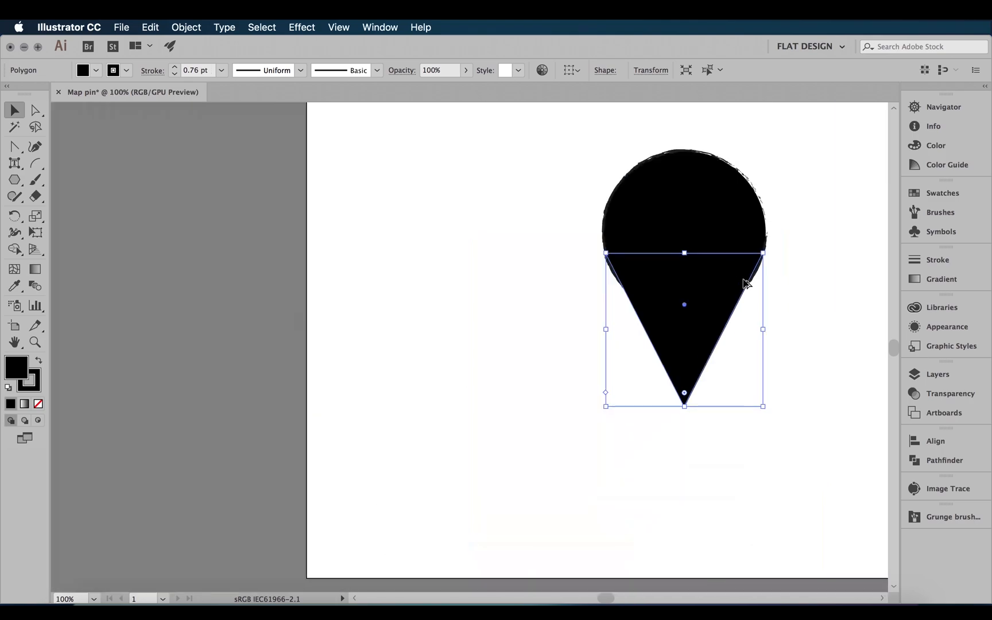
scroll(746, 283, "up", 2)
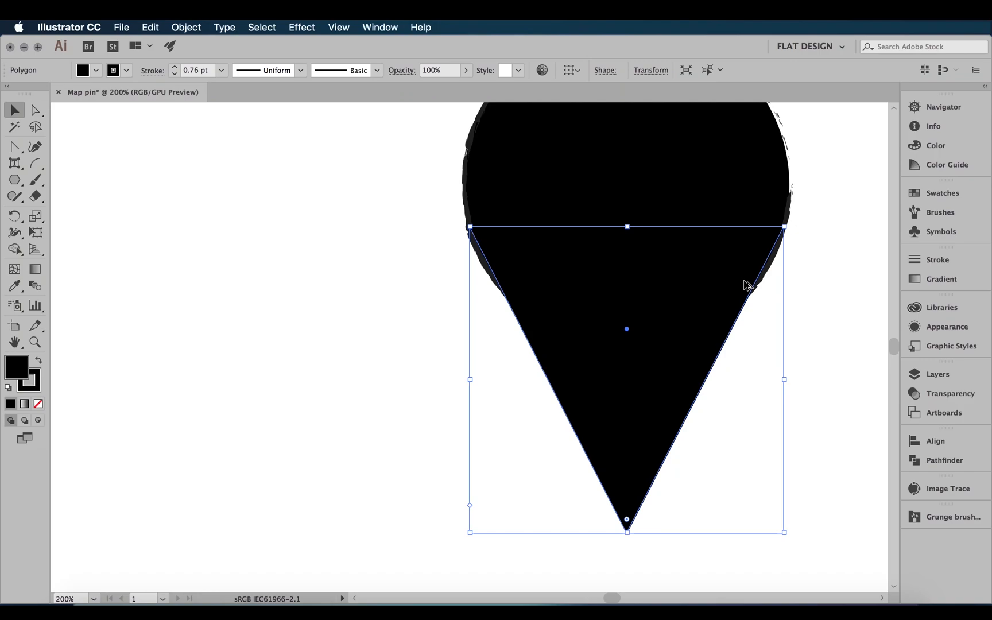
left_click(94, 599)
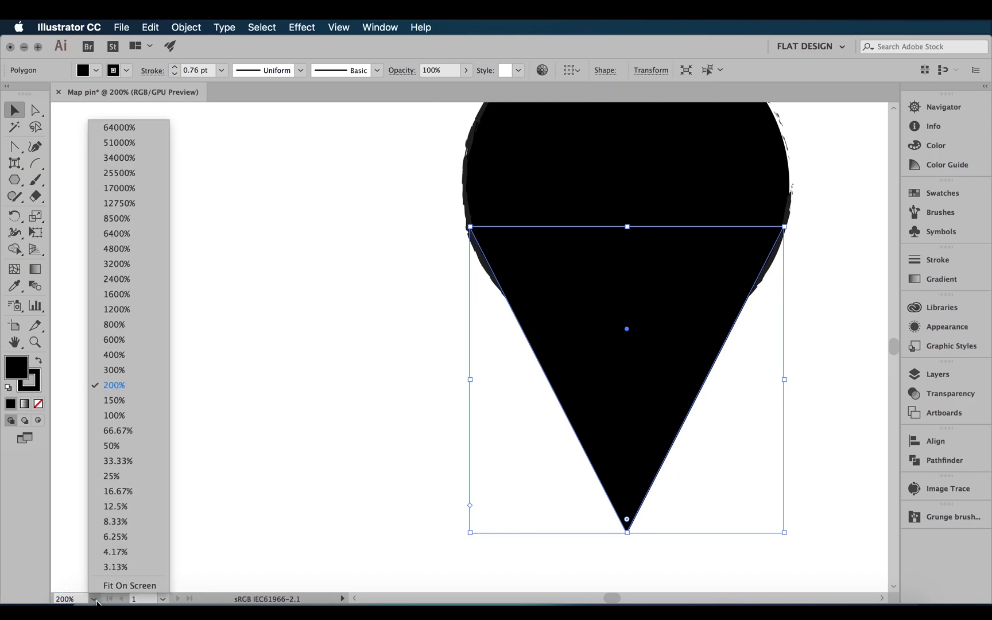
left_click(108, 587)
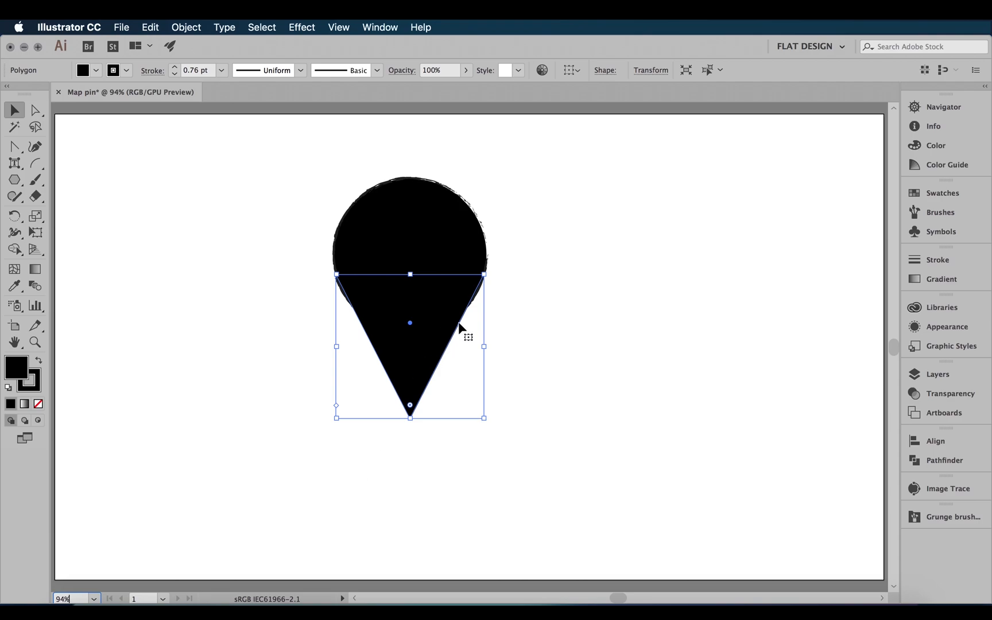
- Apply the Charcoal - Feather brush to the triangle's stroke
left_click(942, 213)
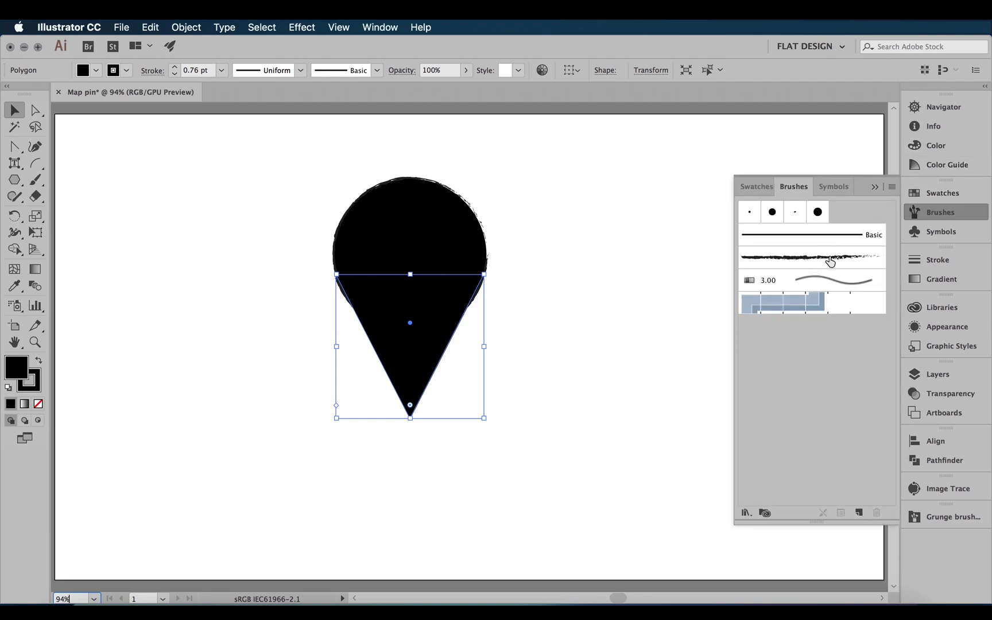
left_click(831, 262)
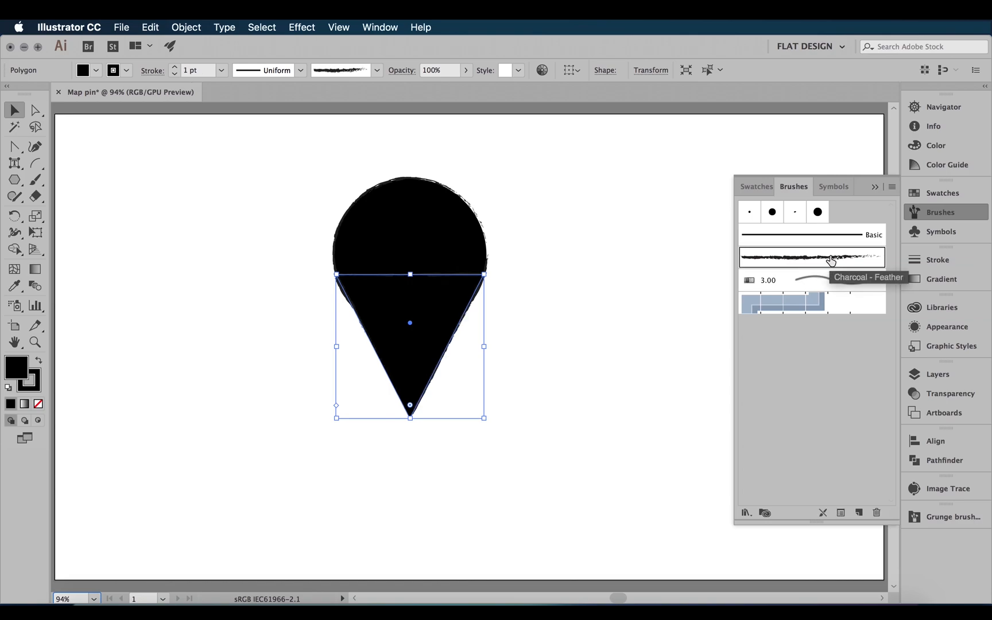
- Unite the circle and the triangle into one pin shape and move it slightly down and to the right
left_click(447, 211, "shift")
key("shift+m")
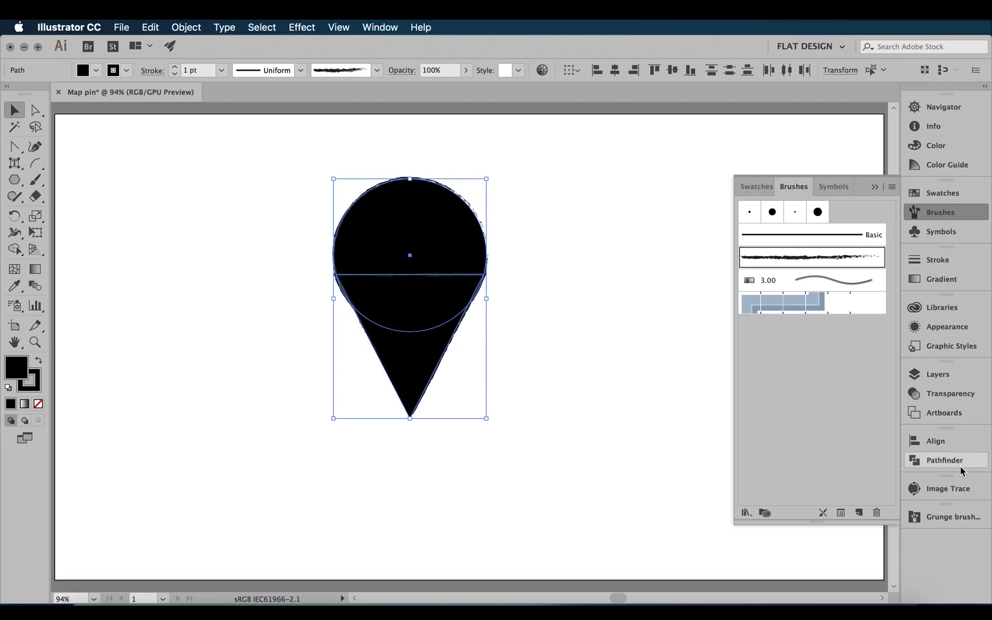
left_click(388, 28)
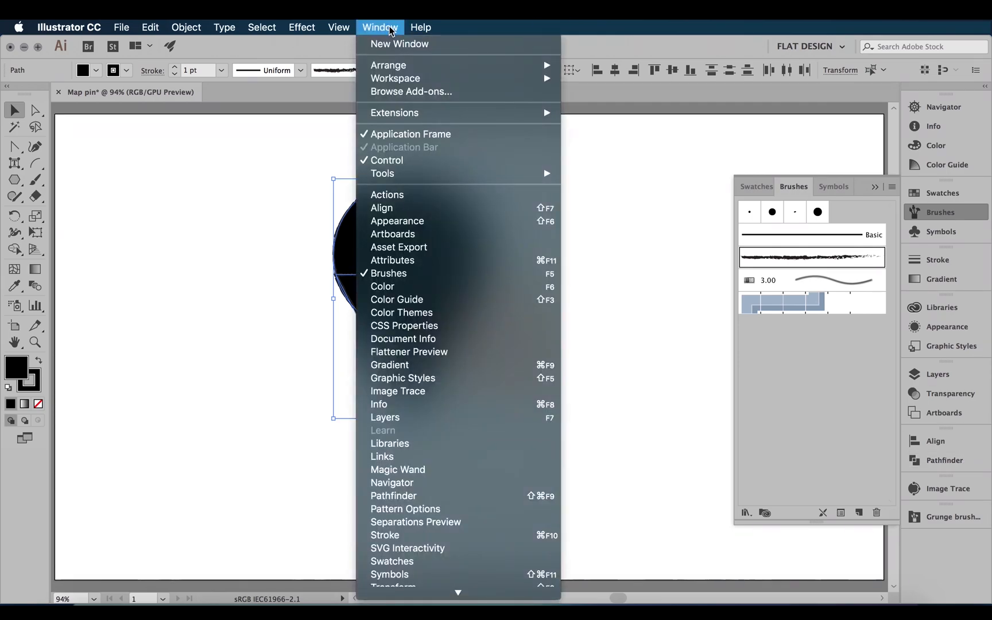
scroll(443, 505, "down", 5)
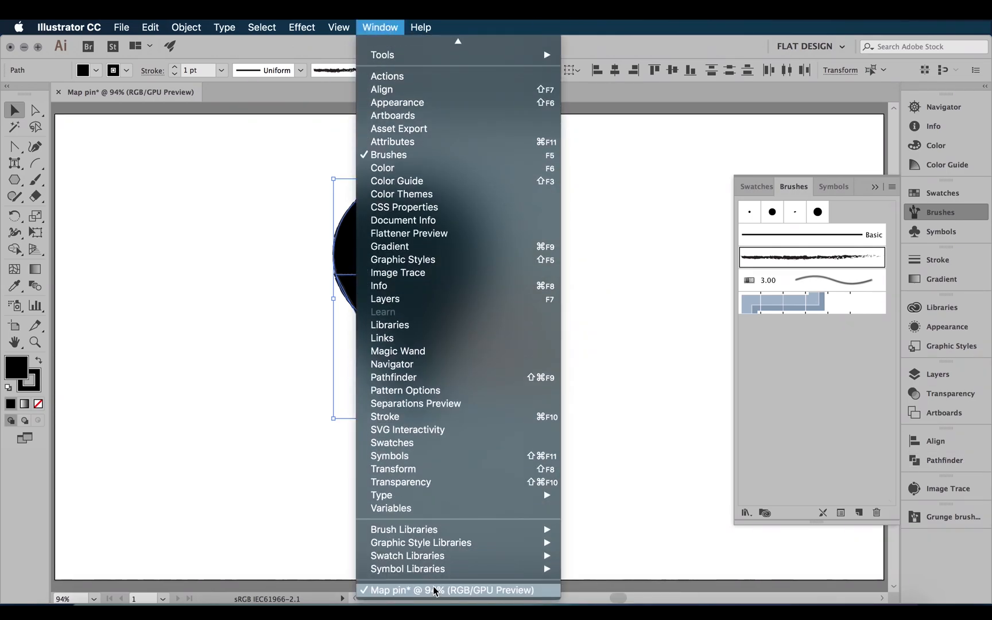
scroll(436, 478, "up", 5)
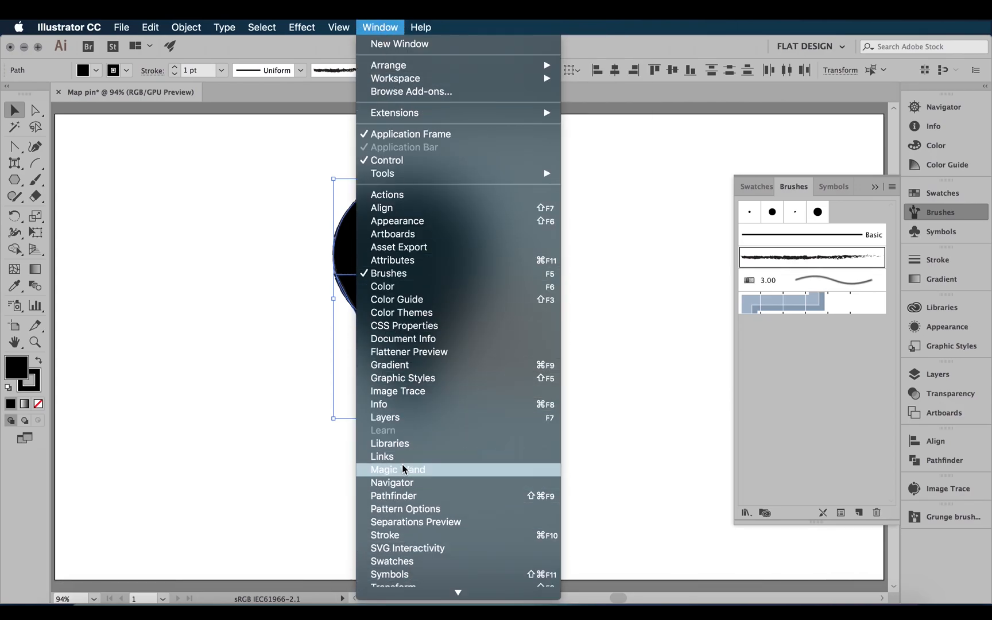
scroll(425, 298, "down", 3)
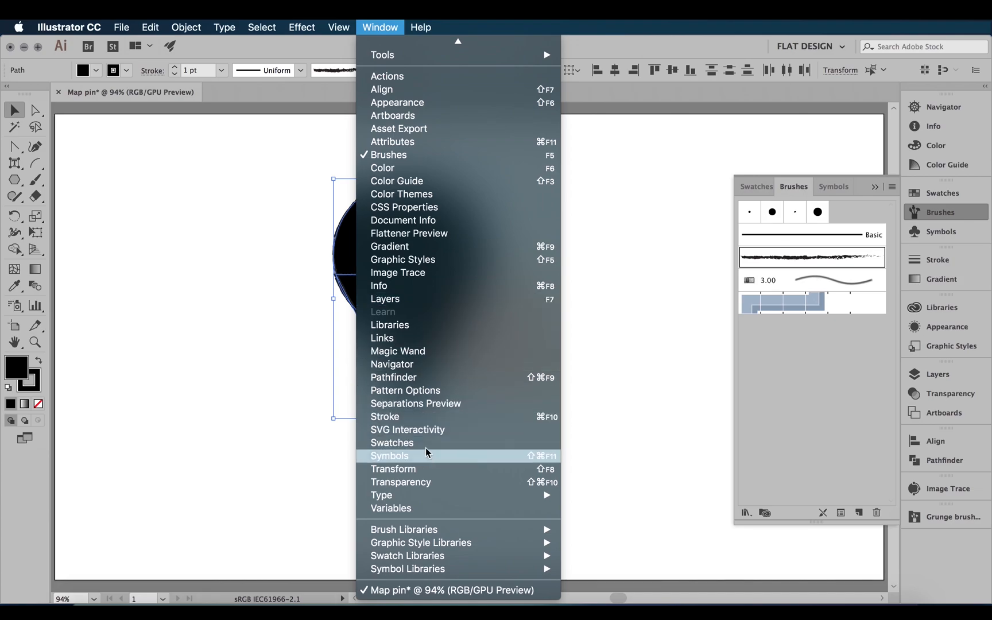
left_click(632, 335)
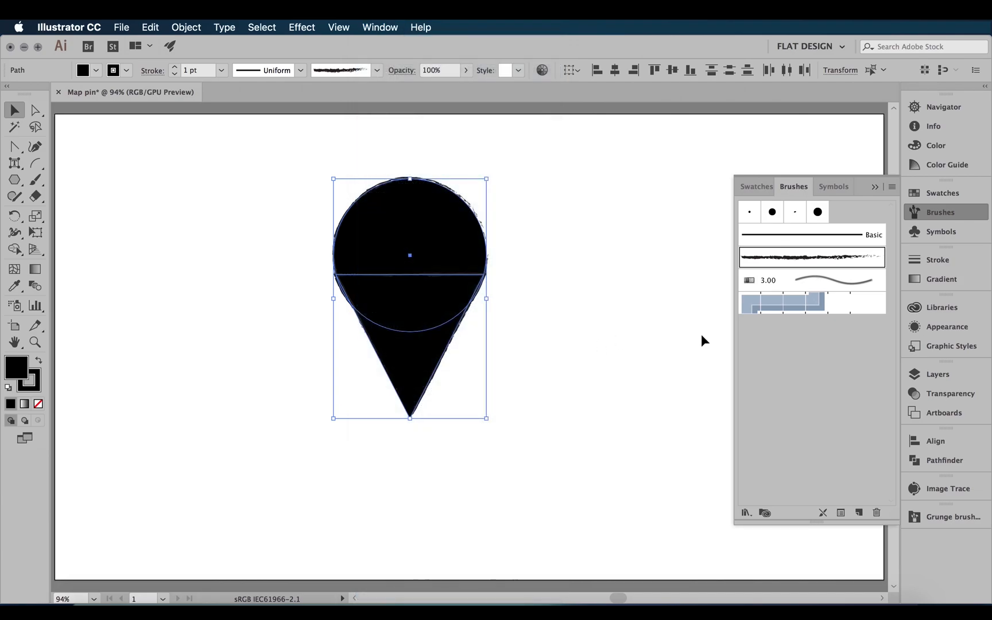
left_click(951, 461)
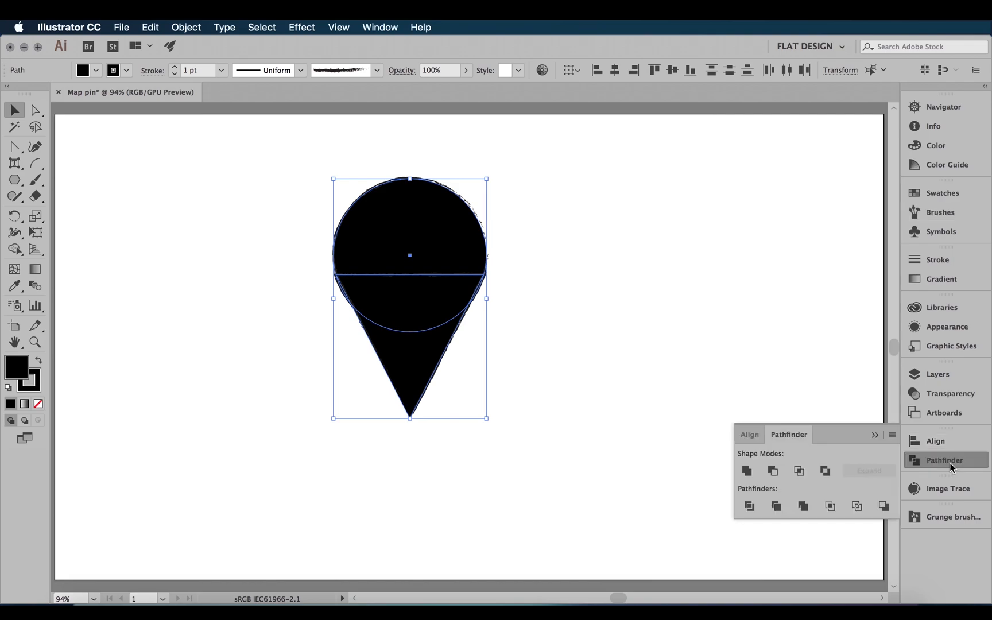
left_click(748, 472)
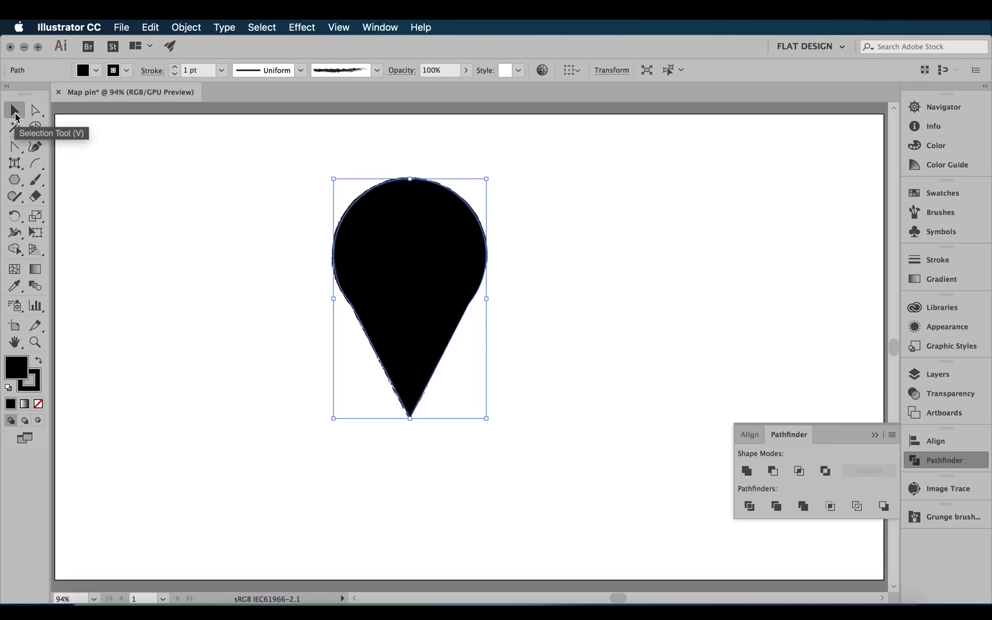
mouse_move(395, 249)
left_mouse_down()
mouse_move(416, 280)
mouse_move(392, 262)
mouse_move(396, 250)
mouse_move(409, 257)
left_mouse_up()
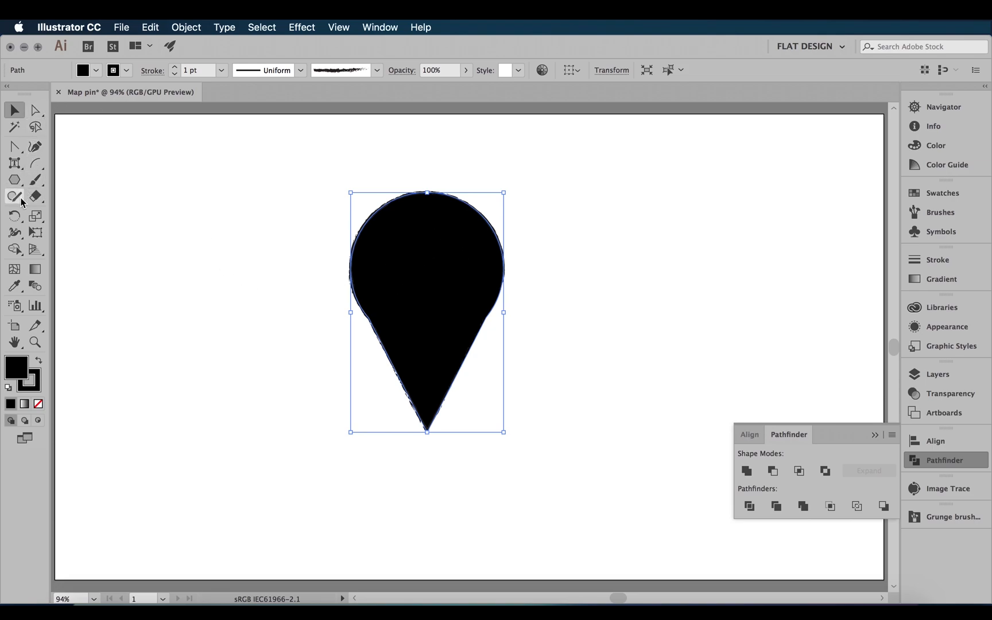
- Draw a circle about 171 px in diameter and centre it horizontally within the pin's round head
left_click_drag(22, 189, 74, 215)
left_click_drag(392, 222, 502, 333)
left_click(10, 114)
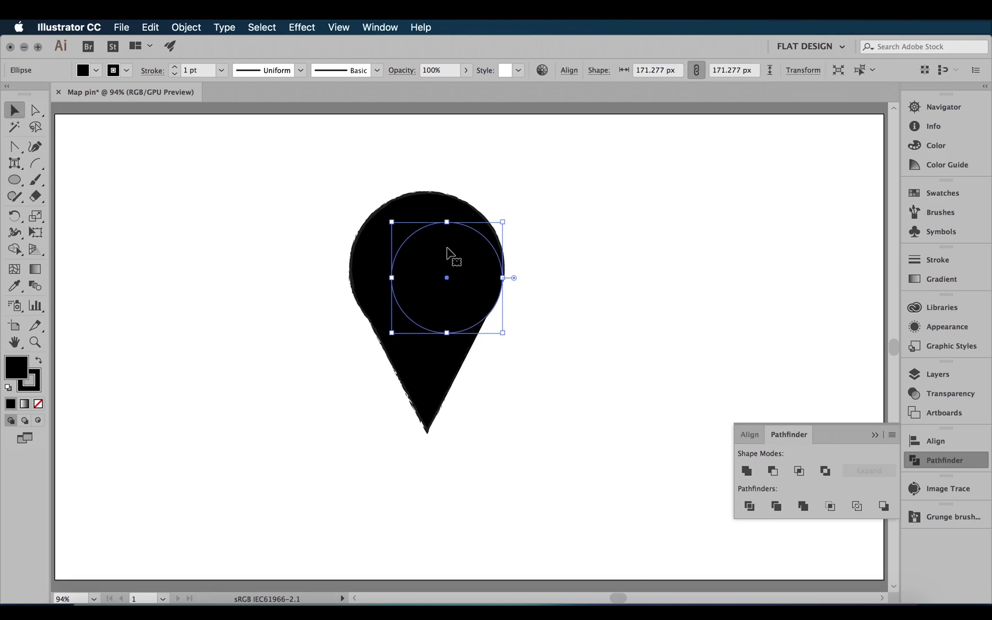
left_click_drag(467, 258, 451, 248)
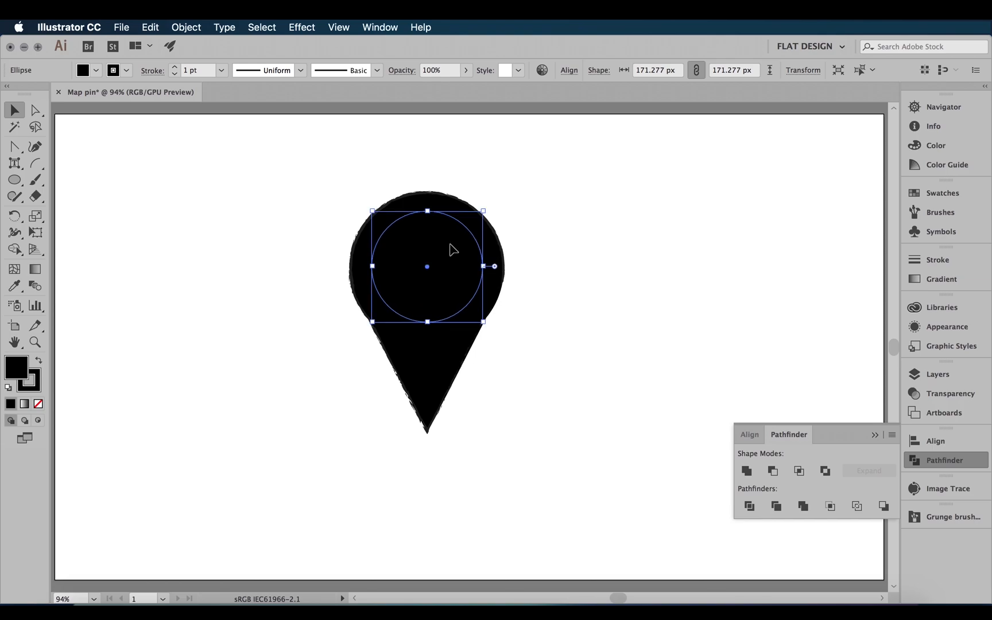
- Apply the Charcoal - Feather brush to the inner circle's stroke
left_click(949, 213)
left_click(838, 260)
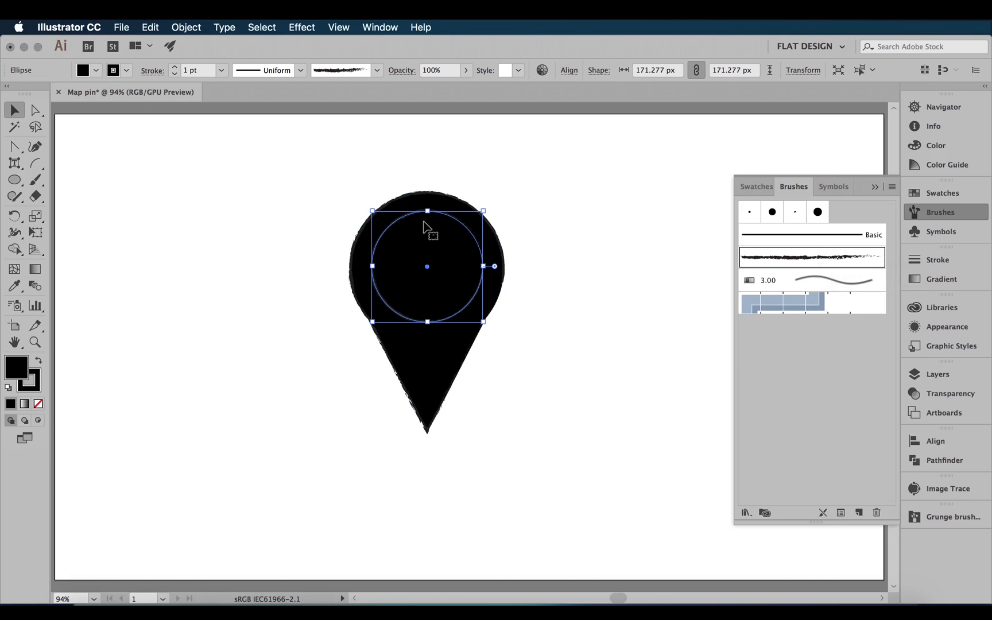
left_click(661, 296)
- Subtract the inner circle from the pin with Minus Front to cut a round hole in its head
left_click(415, 235)
left_click(958, 461)
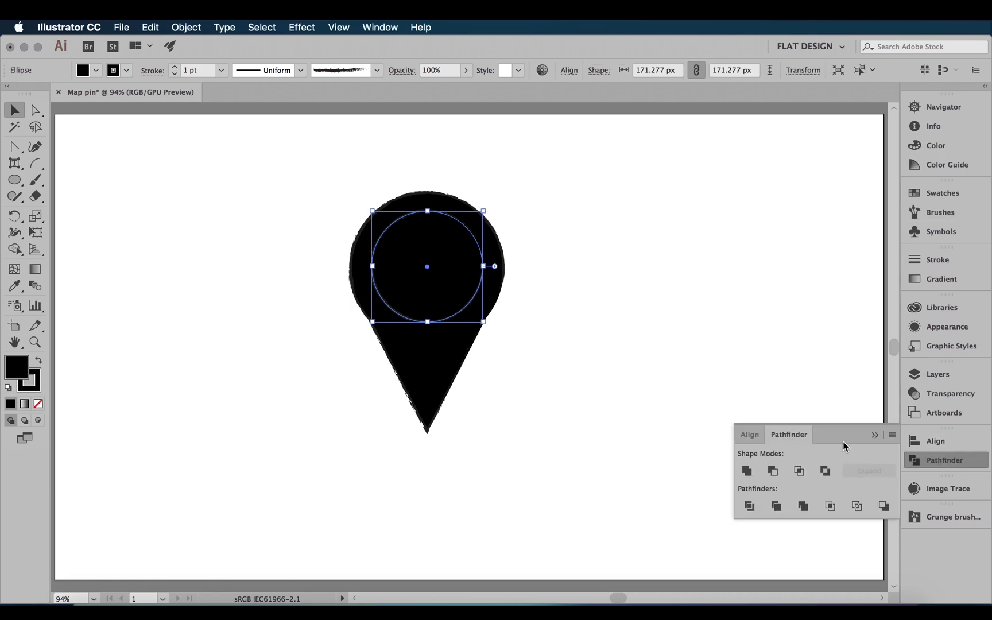
left_click(779, 476)
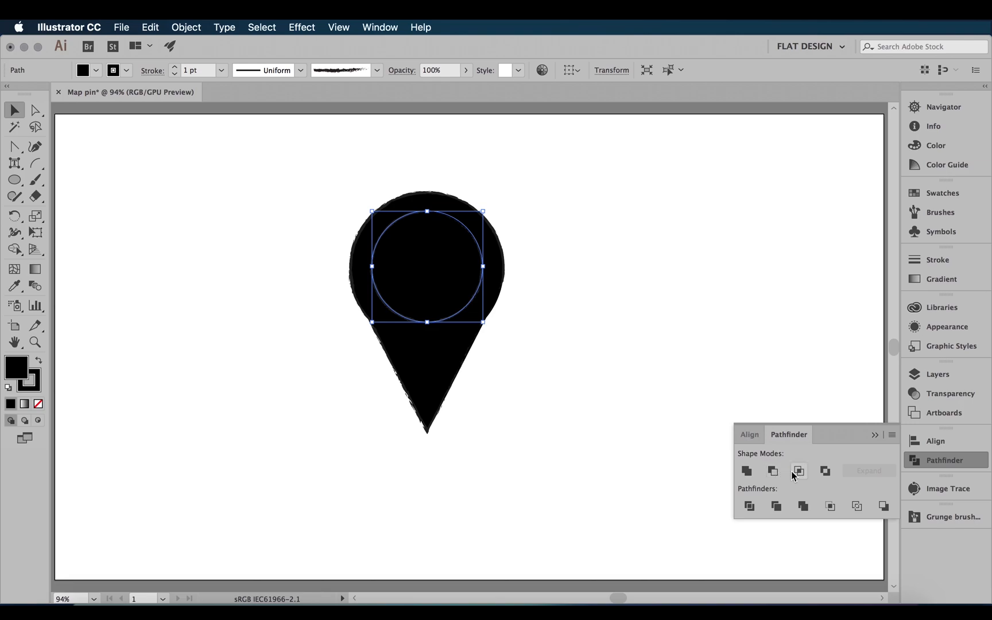
left_click(353, 263, "shift")
left_click(774, 472)
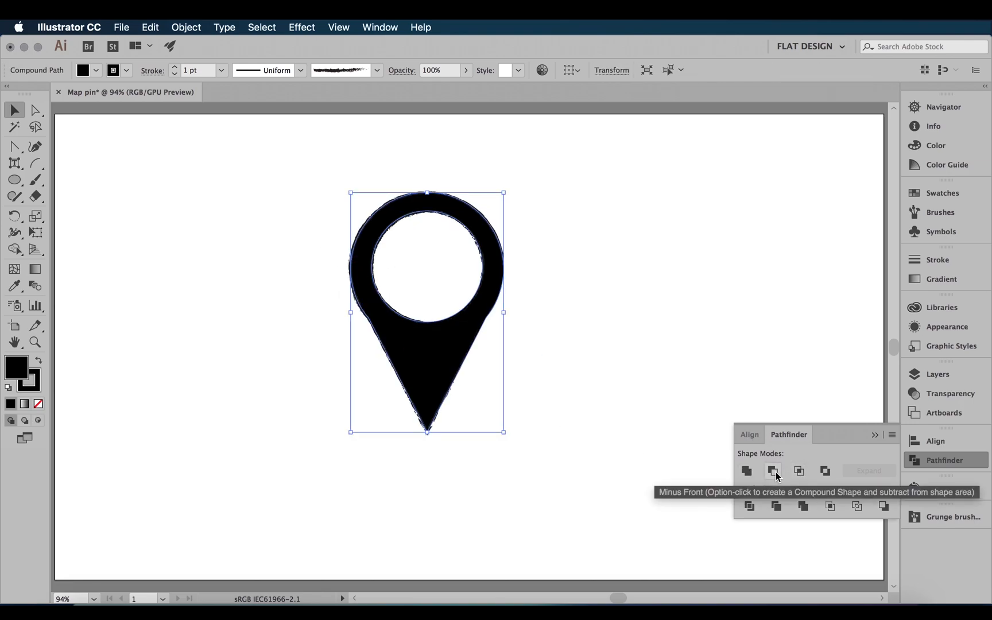
left_click(544, 381)
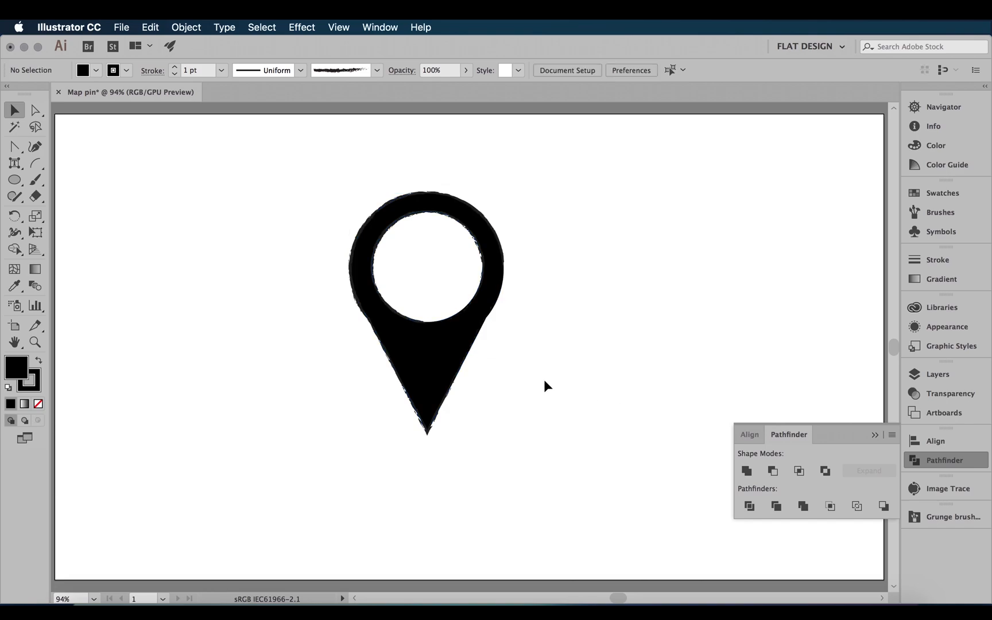
left_click(875, 435)
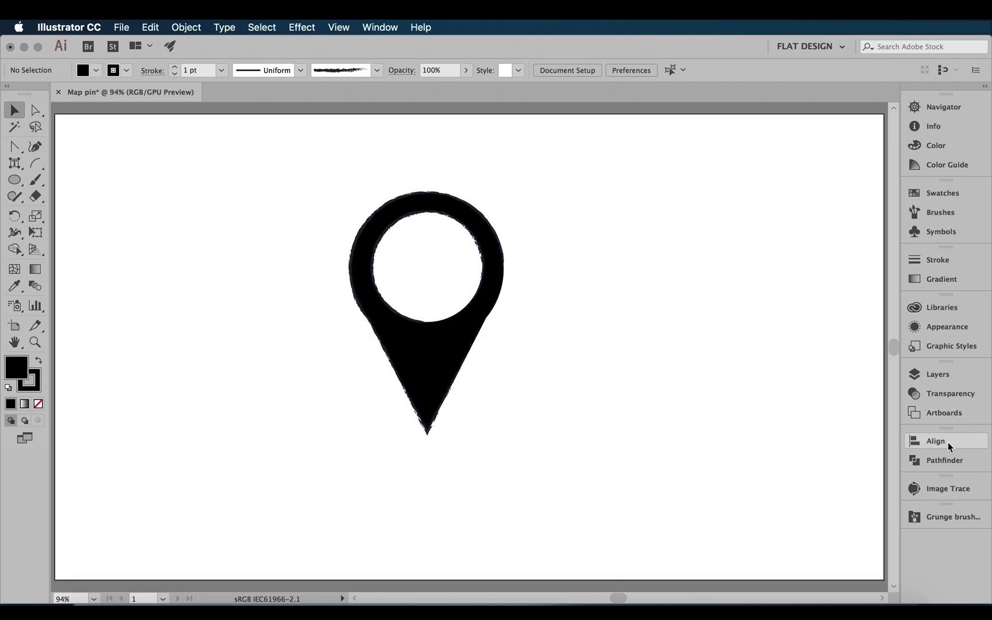
- Add a new layer and draw a black ellipse about 129 x 72 px on it, centred over the pin's tip
left_click(942, 376)
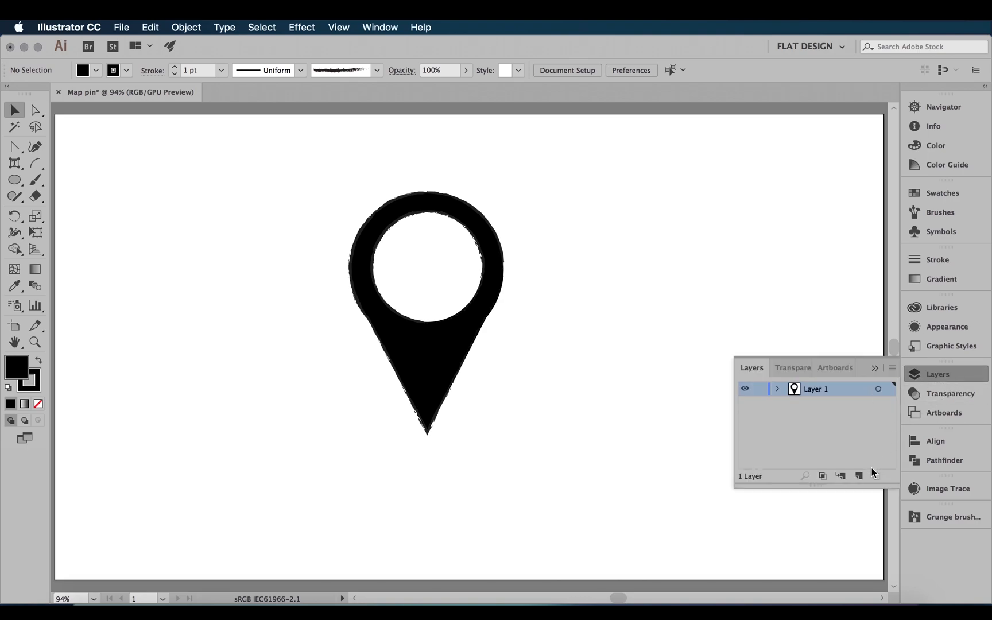
left_click(860, 477)
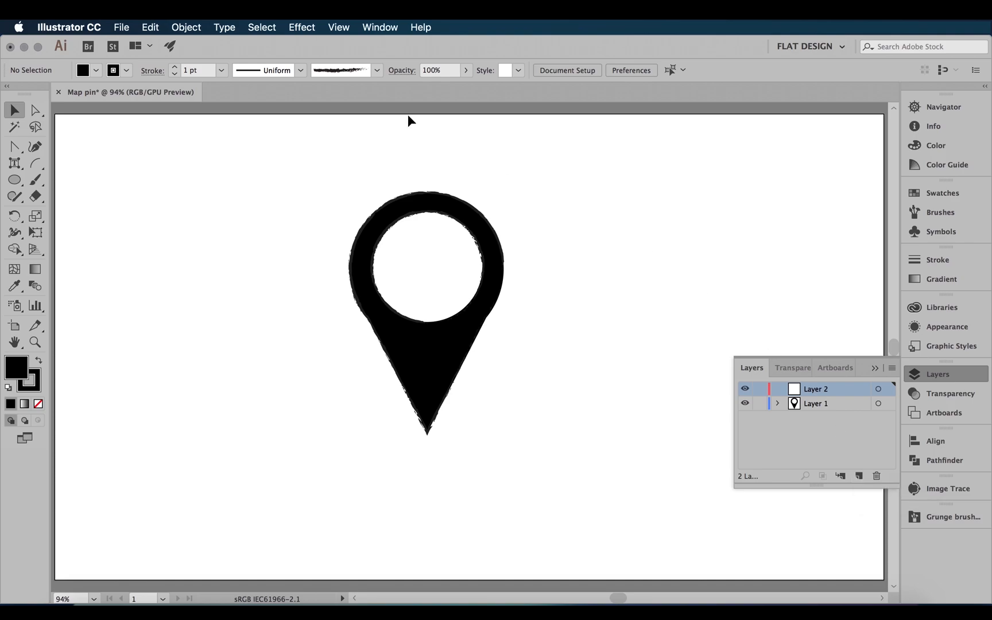
left_click(22, 184)
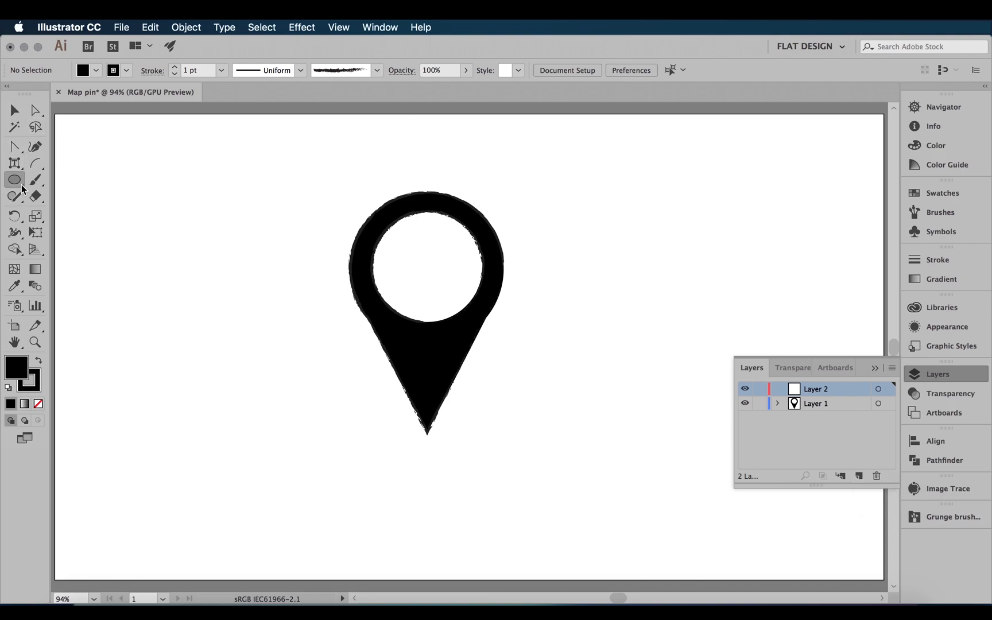
left_click_drag(23, 189, 51, 209)
left_click_drag(387, 412, 469, 459)
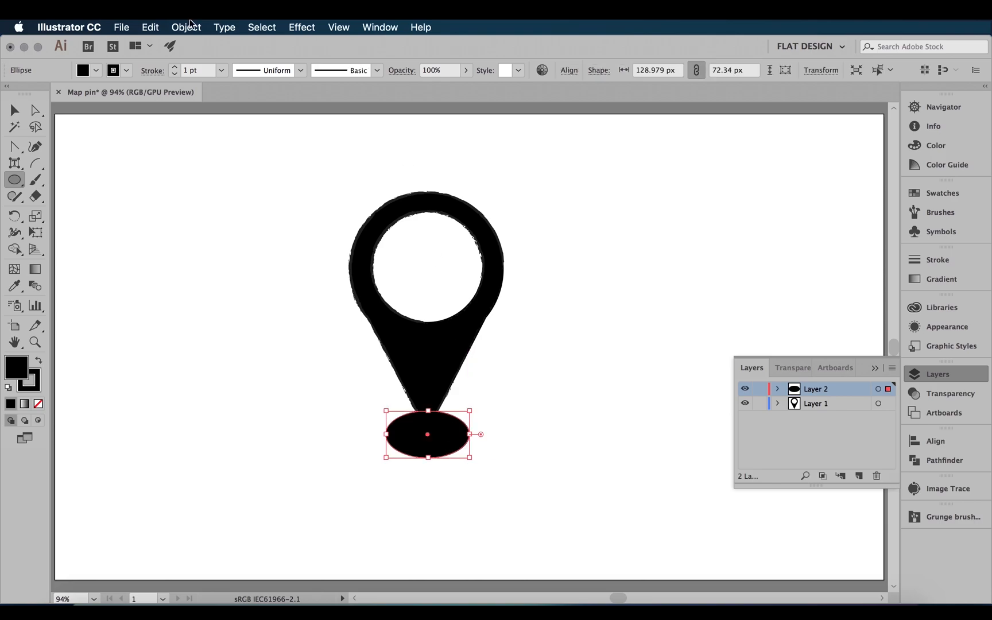
- Apply the Charcoal - Feather art brush to the ellipse's stroke, keeping its default brush options
left_click(948, 213)
left_click(809, 261)
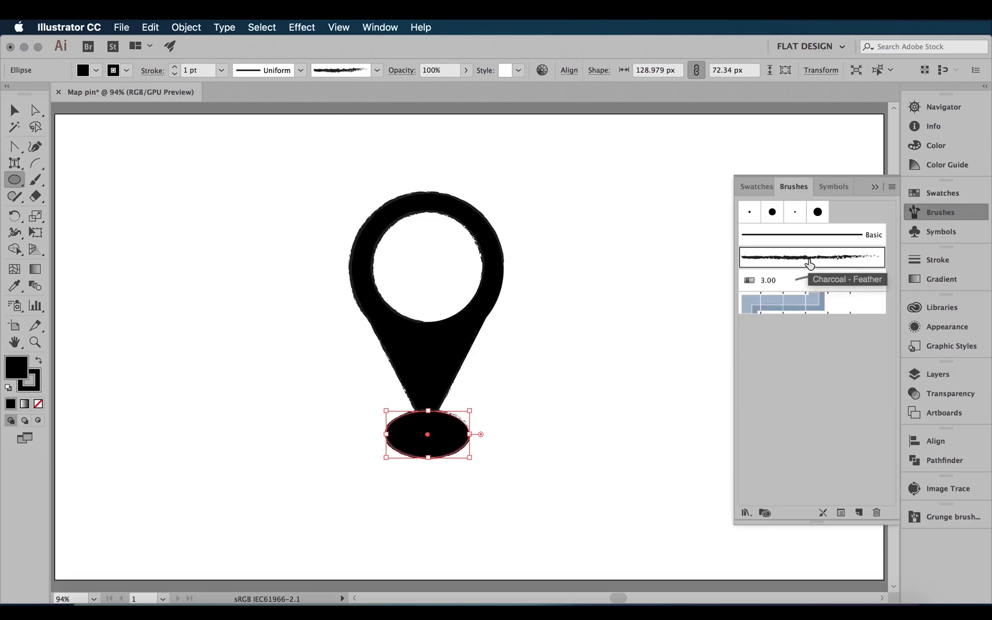
double_click(810, 259)
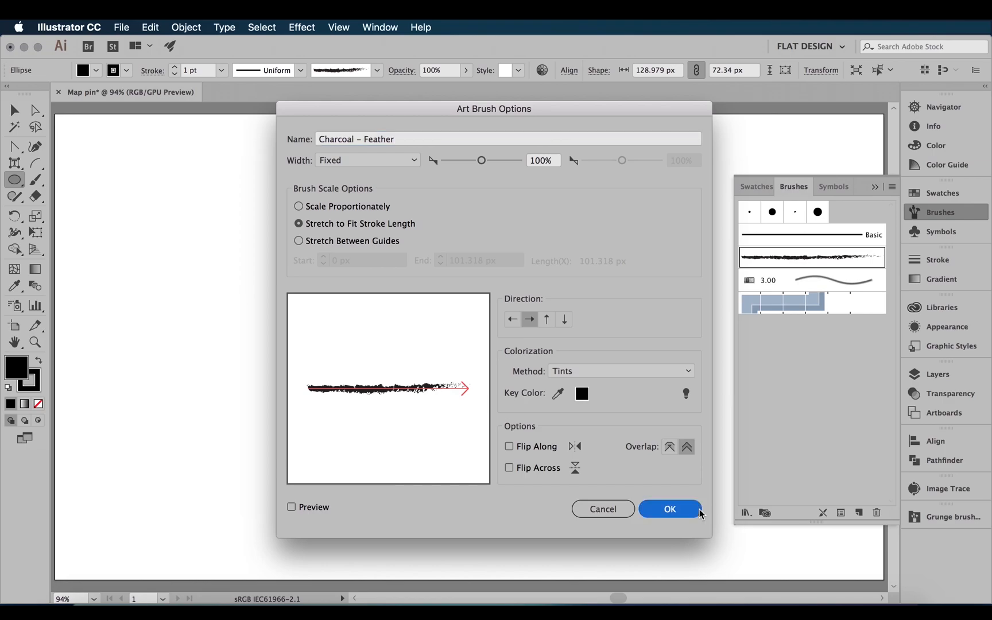
left_click(695, 509)
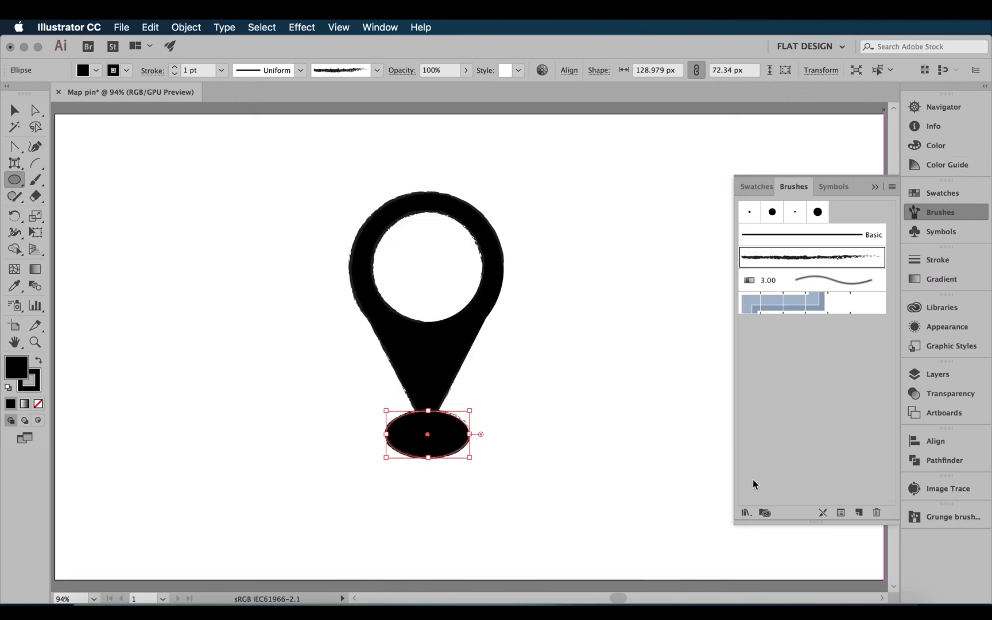
- Open the Grunge brushes vector pack library and look over the brushes it offers
left_click(747, 514)
mouse_move(779, 522)
mouse_move(783, 541)
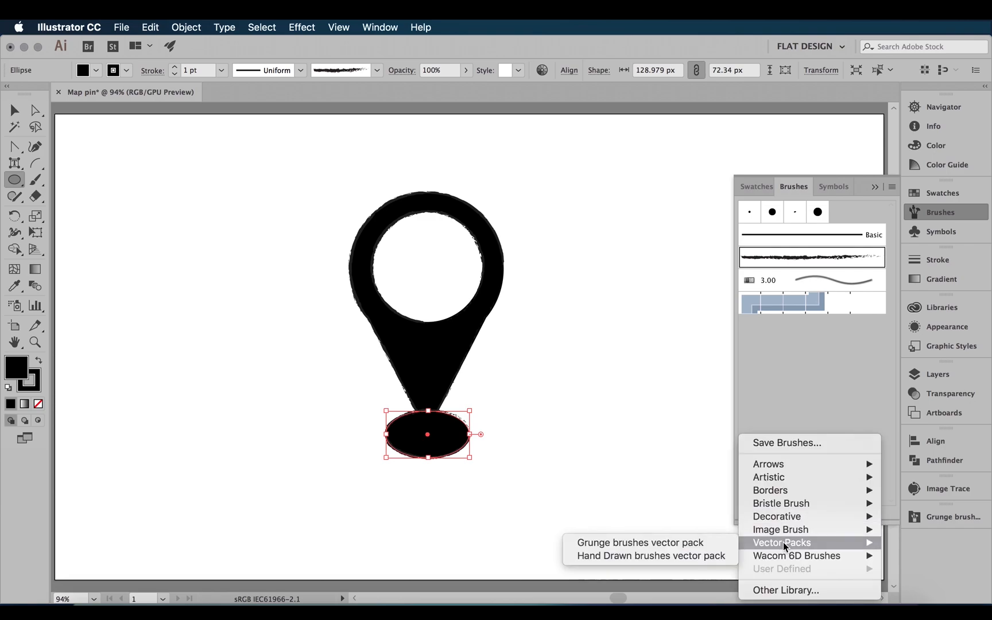
left_click(689, 544)
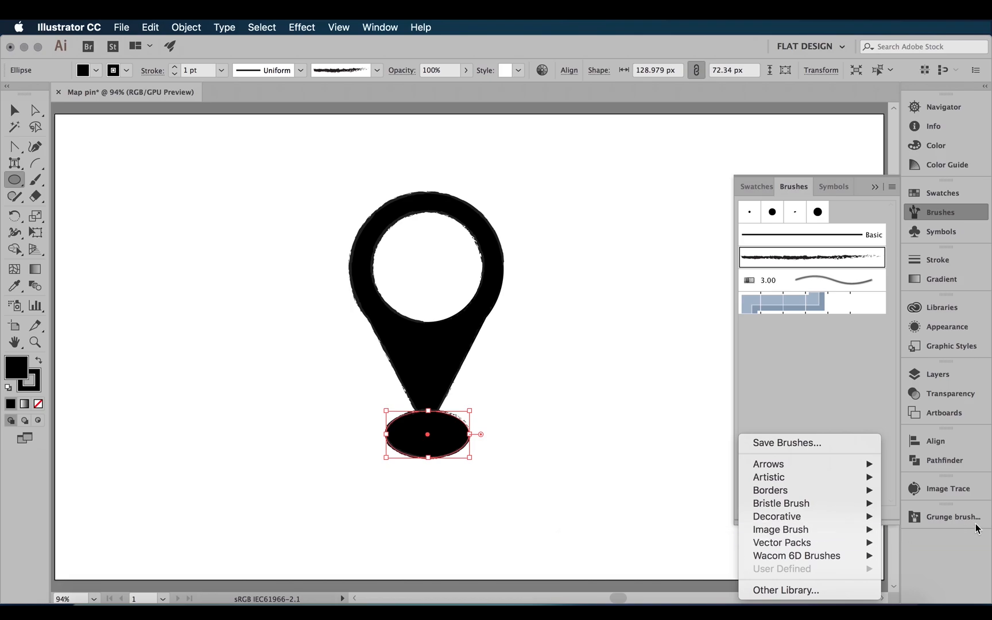
left_click(961, 516)
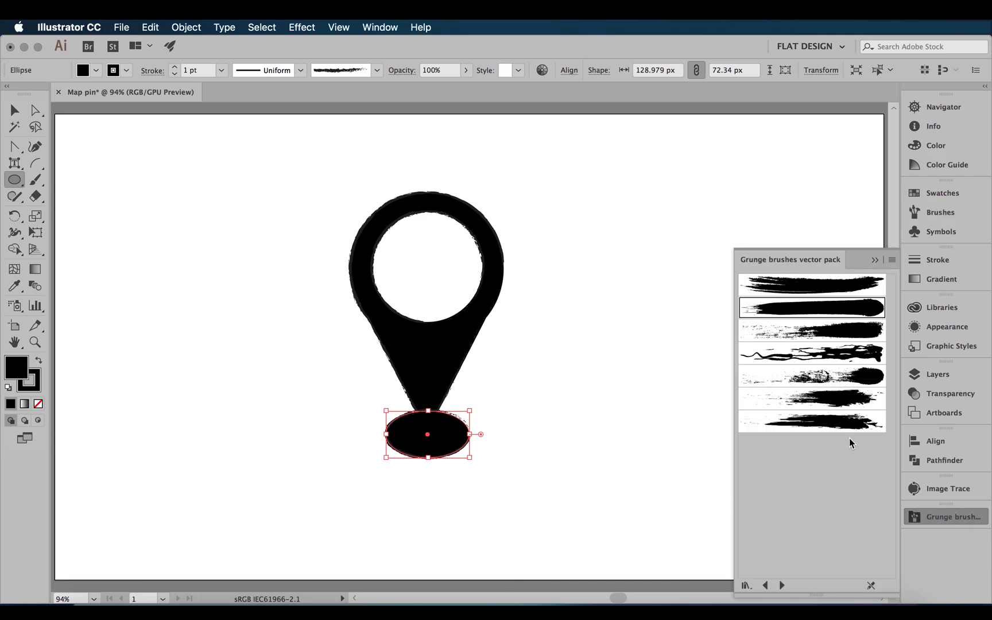
left_click(875, 260)
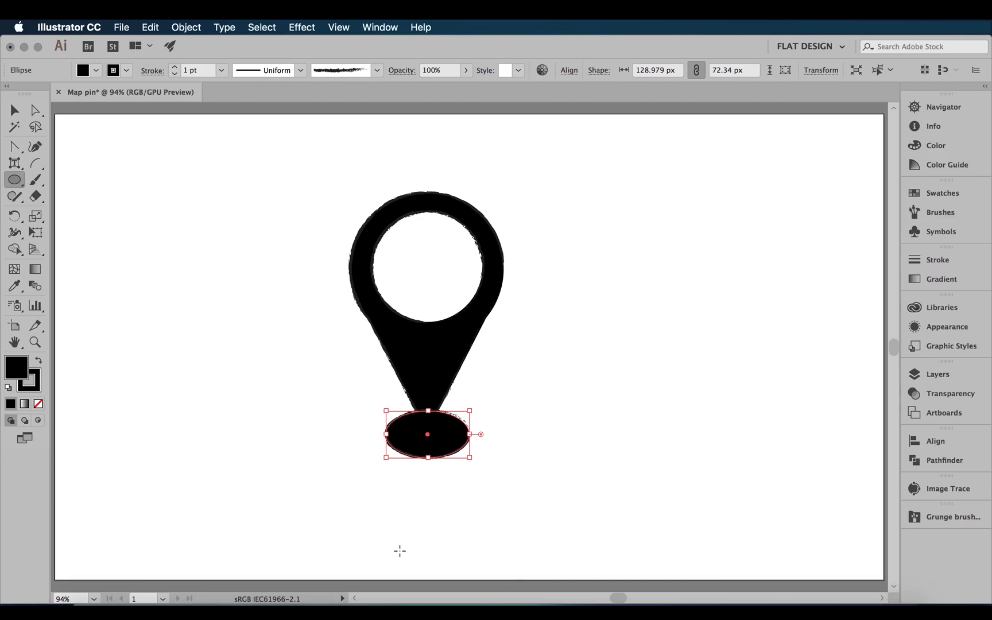
- Give the ellipse no fill and a 3 pt stroke, and flatten it to about 44 px high around the pin's tip
left_click(97, 71)
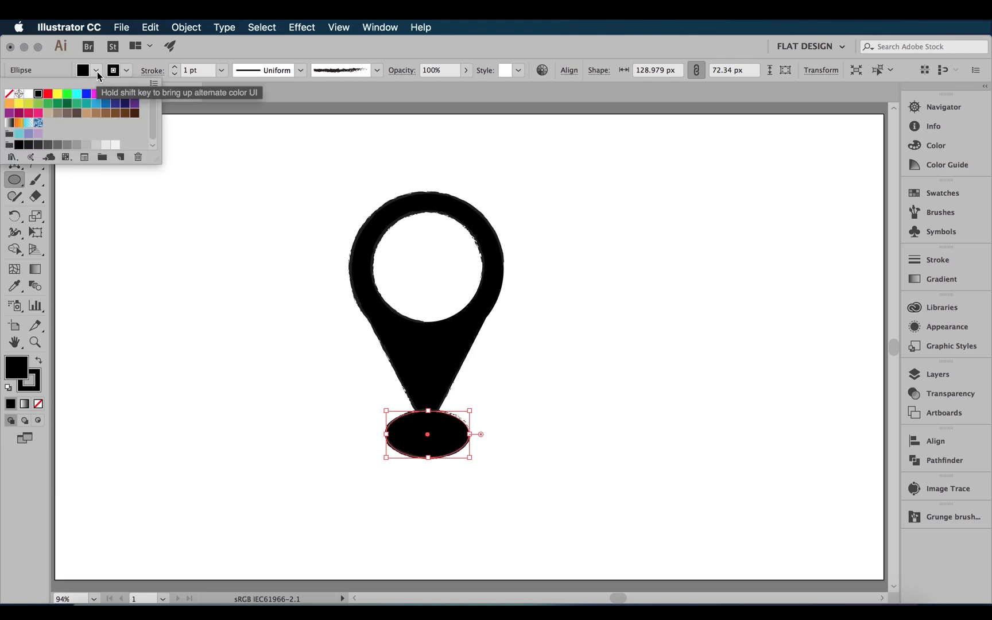
left_click(9, 94)
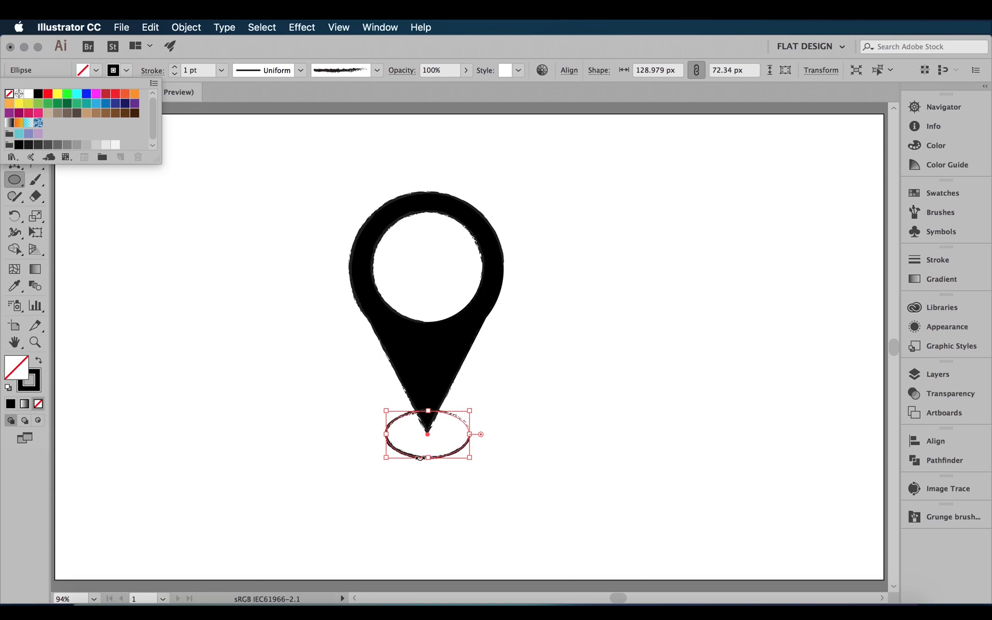
left_click(175, 67)
left_click(175, 67)
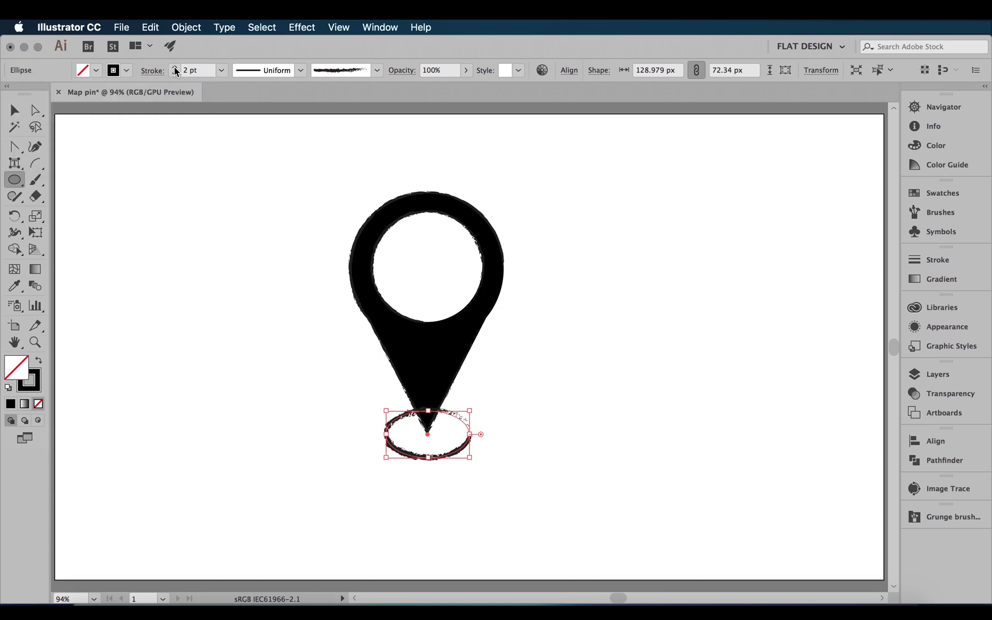
left_click(176, 67)
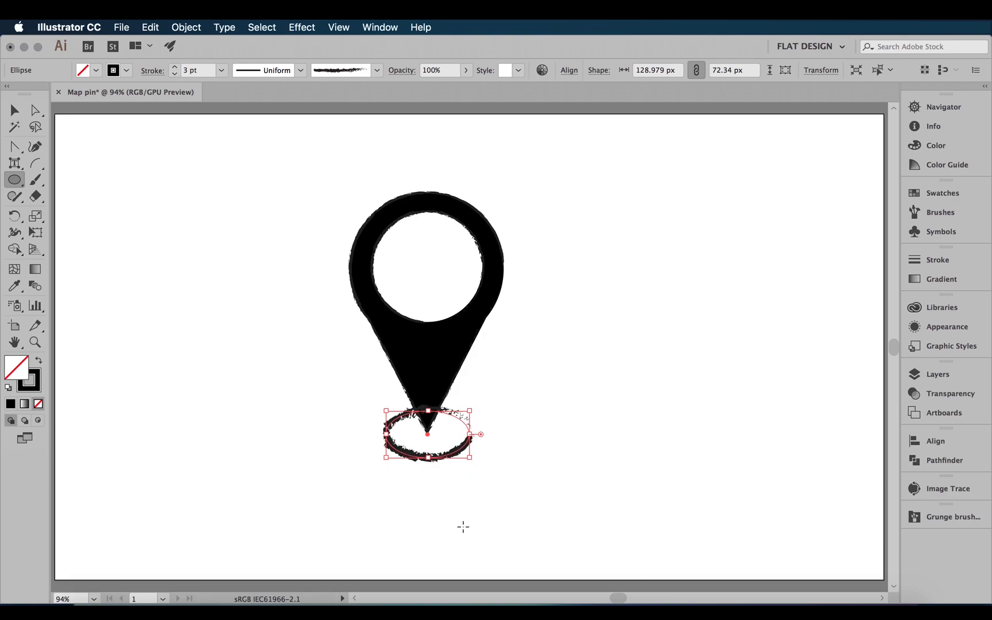
mouse_move(430, 459)
left_mouse_down()
mouse_move(431, 409)
mouse_move(432, 418)
left_mouse_up()
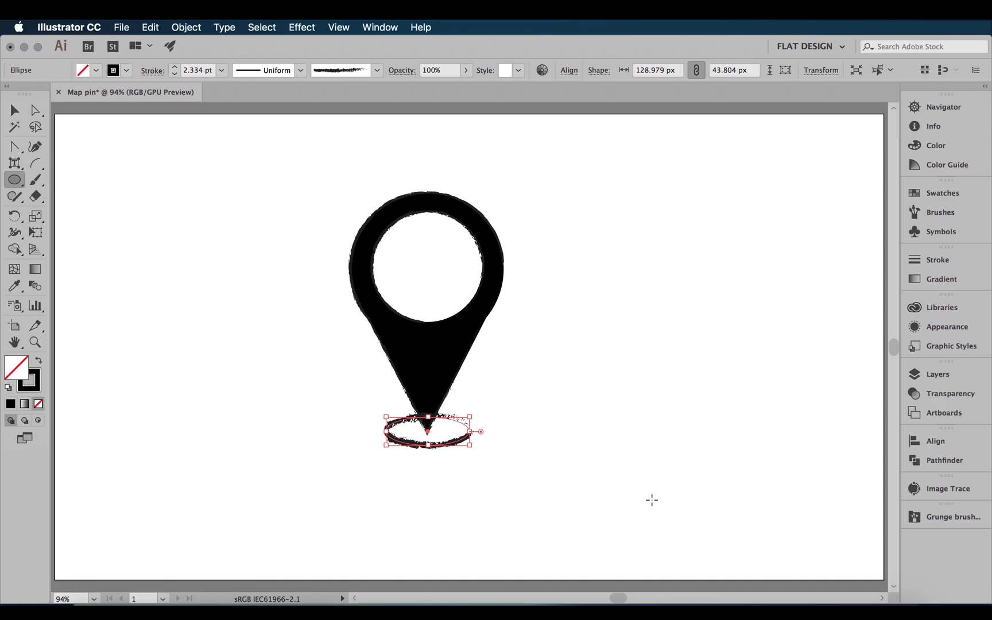
- Add a new layer above the ellipse's layer
left_click(939, 377)
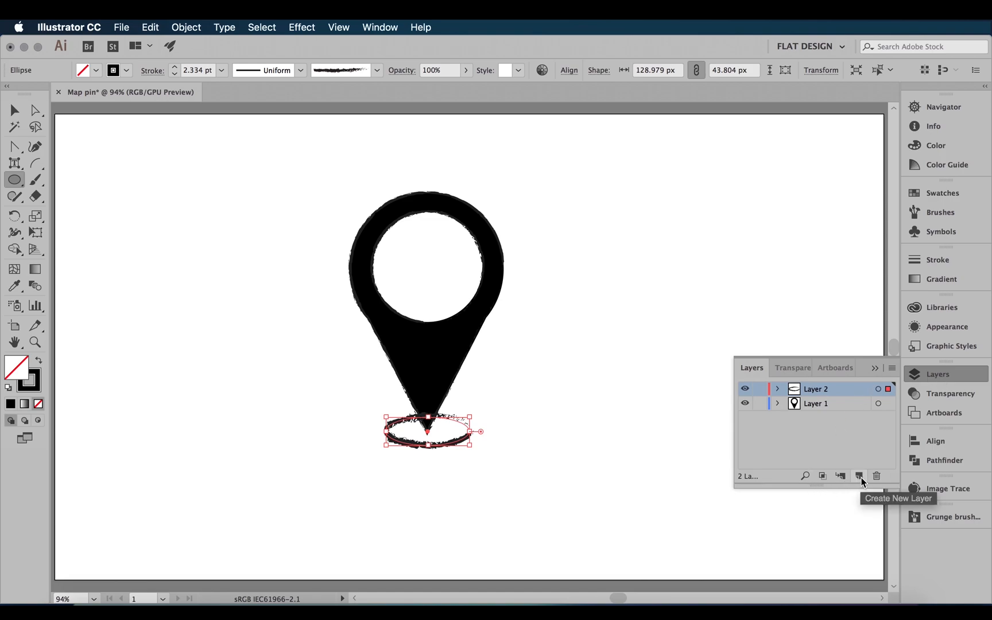
left_click(860, 476)
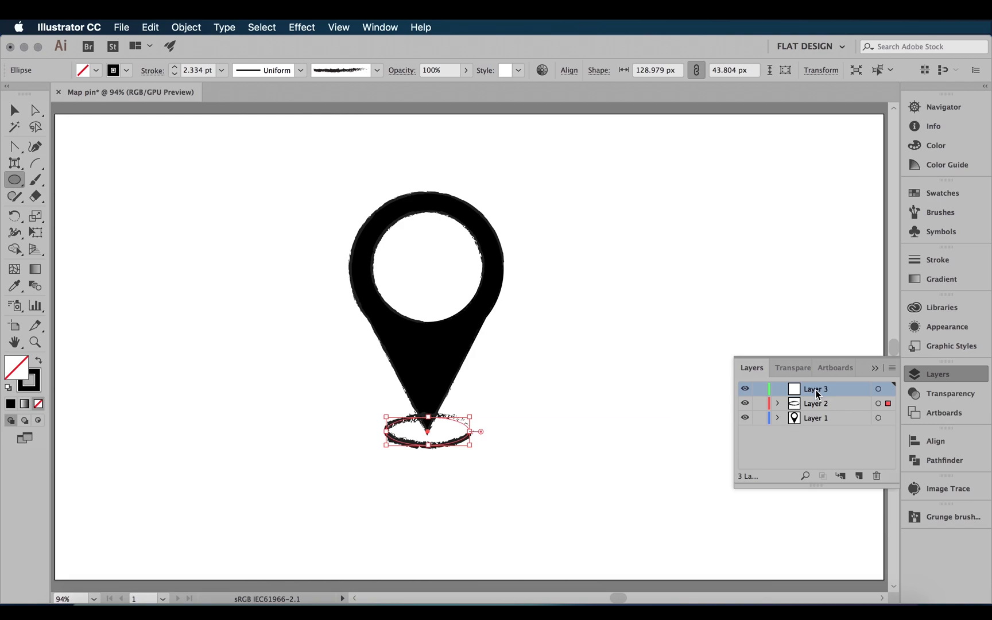
left_click(879, 368)
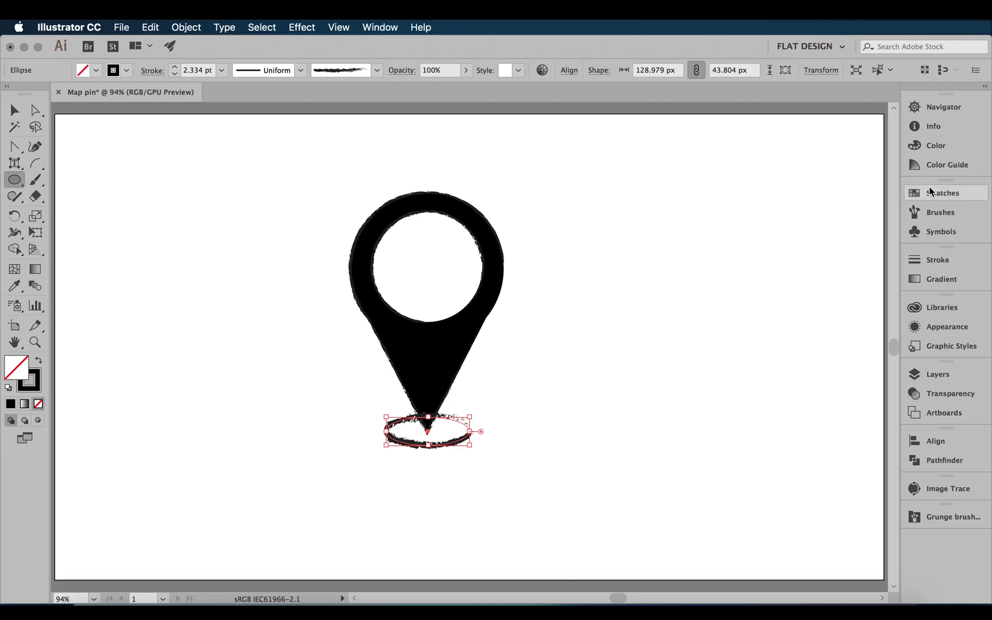
- Load the Arrows symbol library and place the black Arrow 3 arrowhead beside the pin's tip, left of the ellipse
left_click(935, 234)
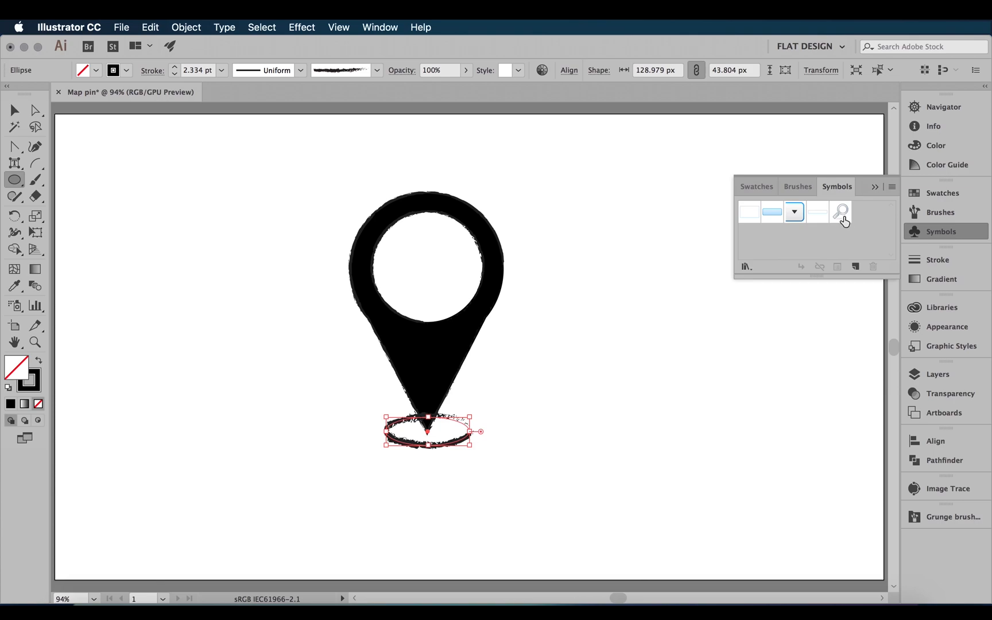
left_click(746, 268)
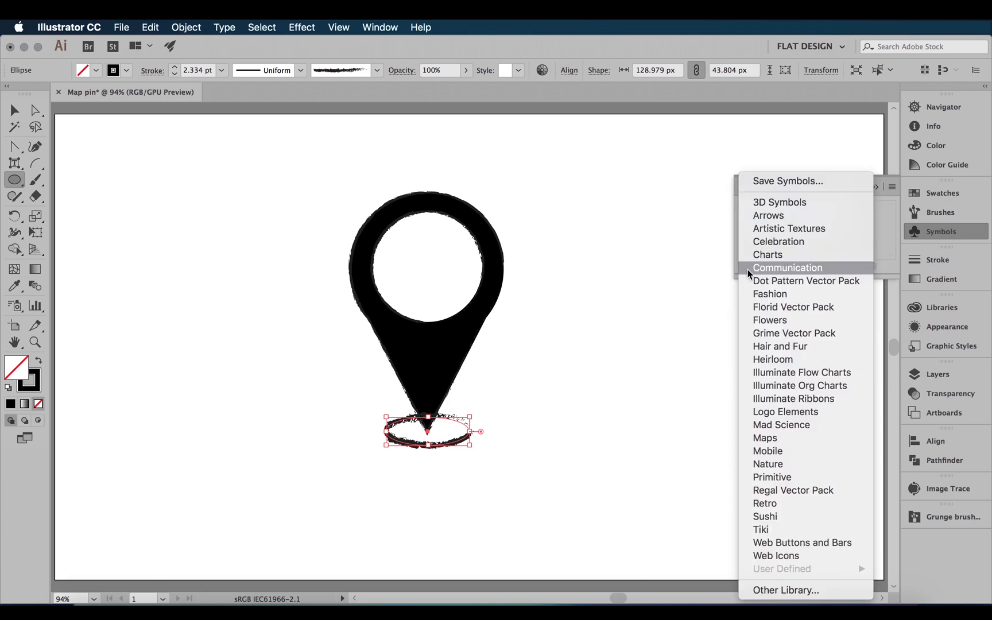
left_click(773, 216)
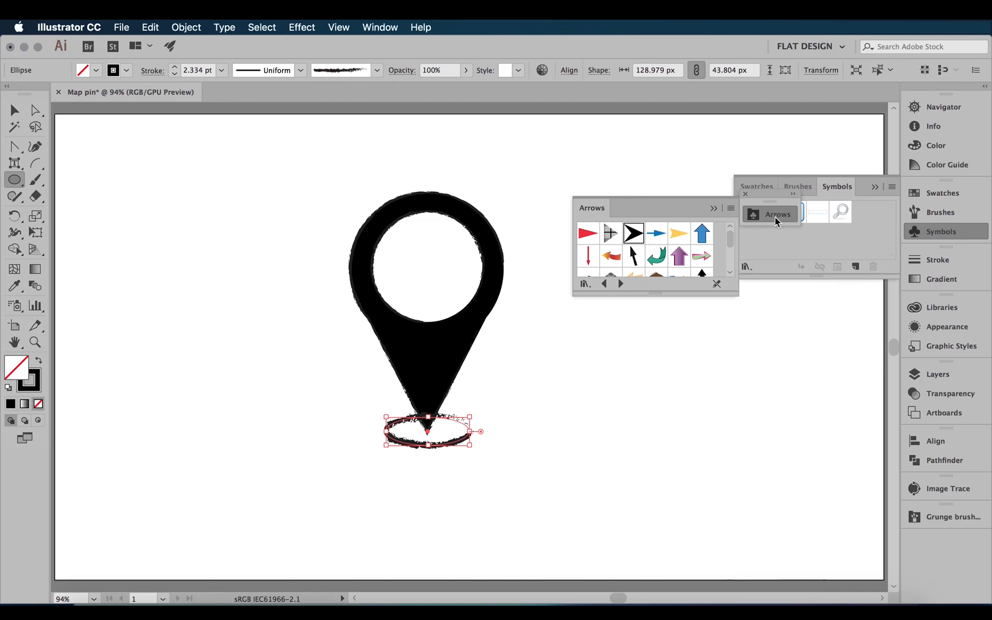
left_click(639, 238)
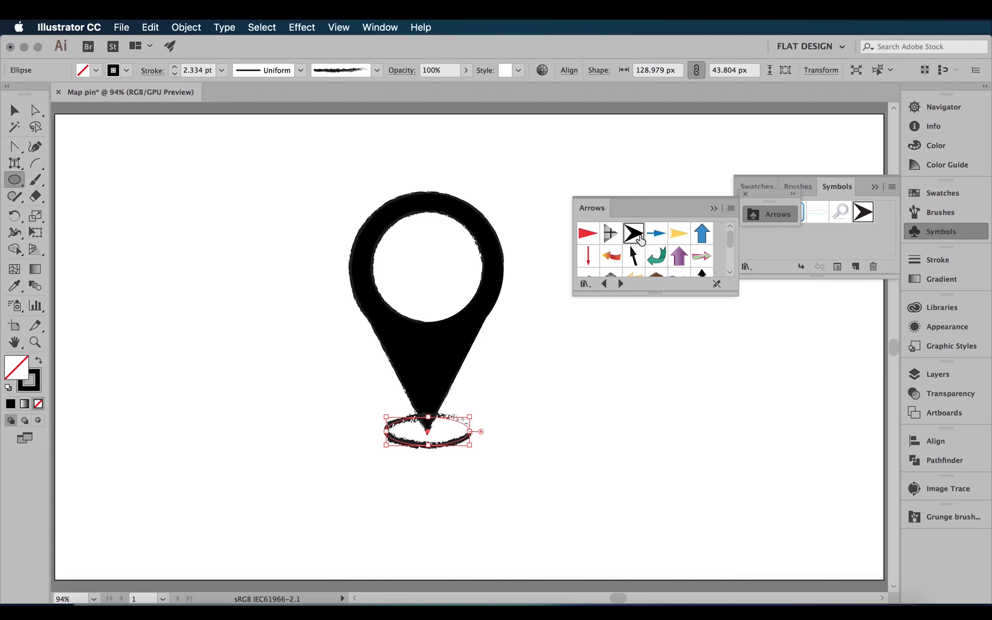
left_click(868, 217)
left_click_drag(868, 217, 337, 415)
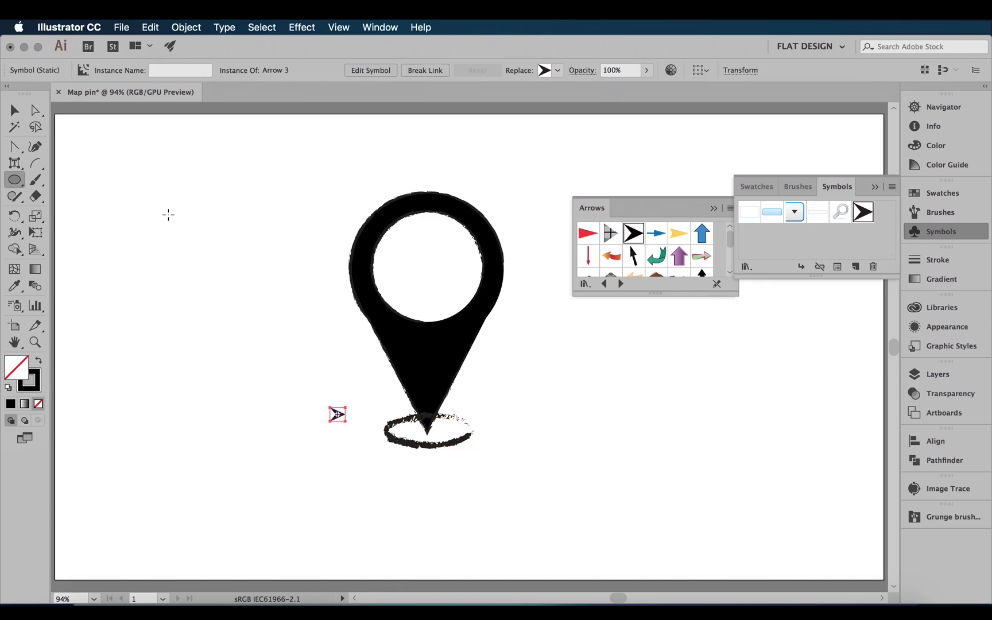
- Enlarge the arrowhead symbol, move it closer to the ellipse and rotate it clockwise so it points down toward the pin's tip
left_click(20, 117)
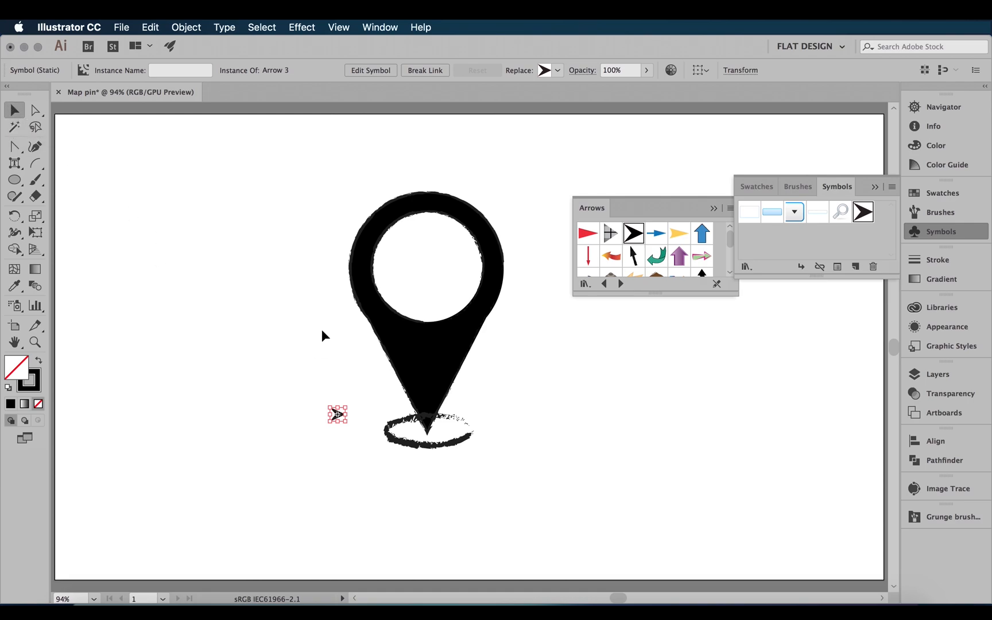
mouse_move(347, 407)
left_mouse_down()
mouse_move(379, 382)
mouse_move(388, 393)
mouse_move(365, 405)
left_mouse_up()
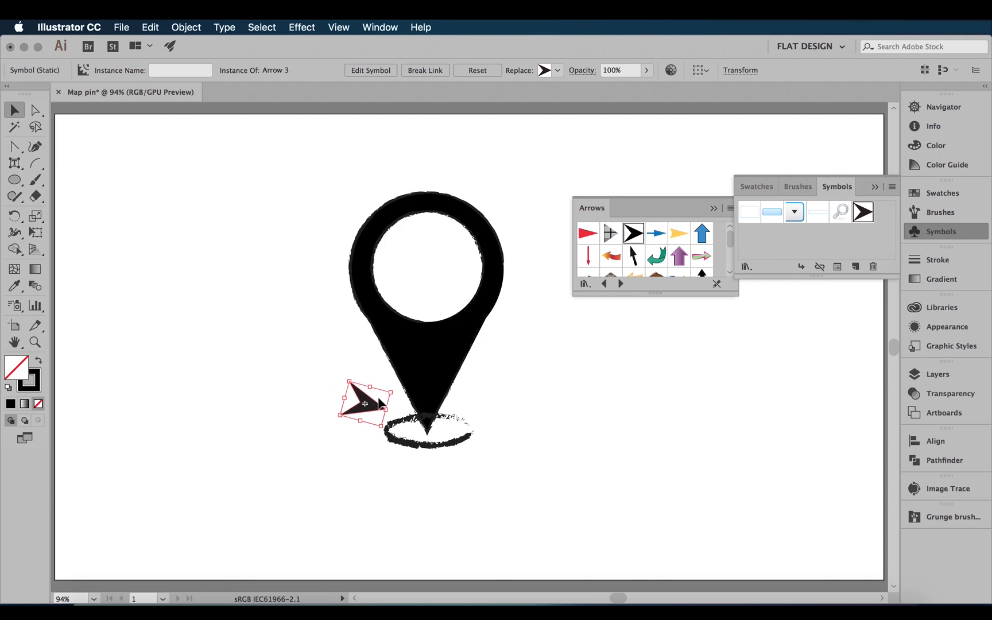
left_click(394, 390)
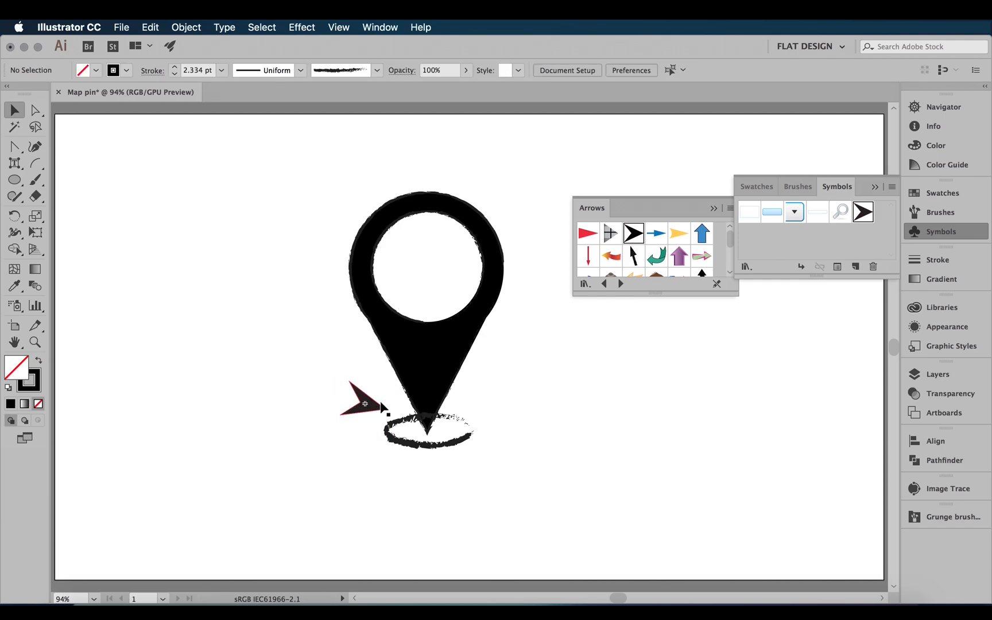
left_click(381, 405)
left_click_drag(394, 390, 398, 392)
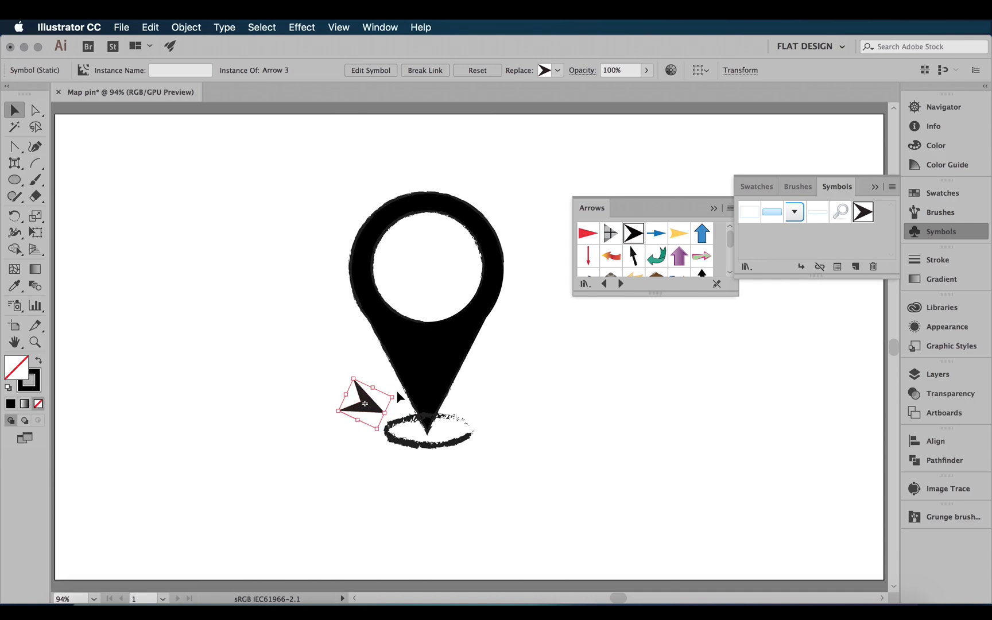
- Draw a shallow arc extending left from the arrowhead as its tail and apply the Charcoal - Feather brush to it
left_click(42, 168)
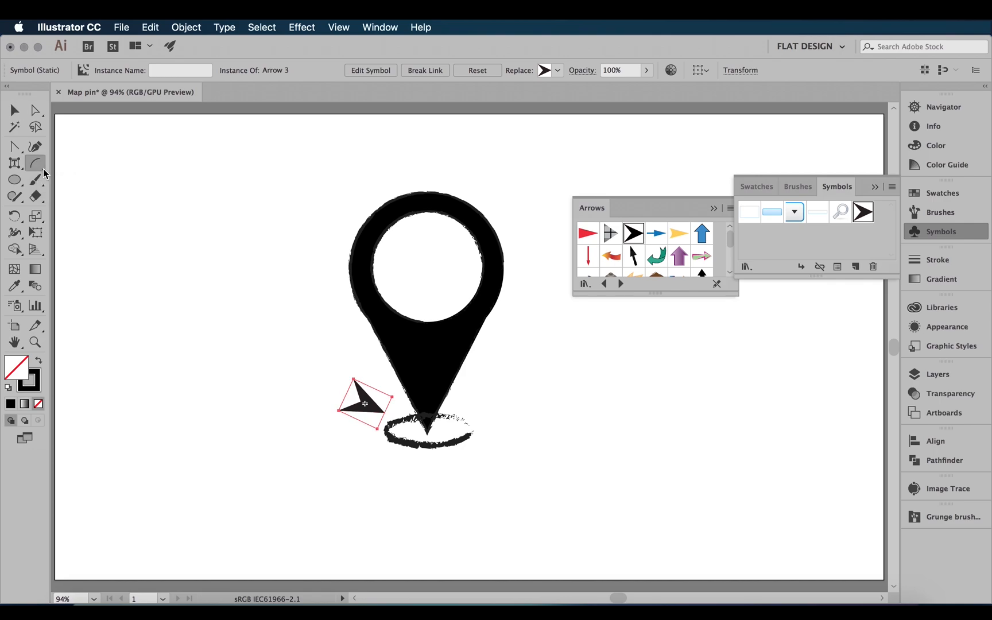
left_click_drag(367, 404, 262, 388)
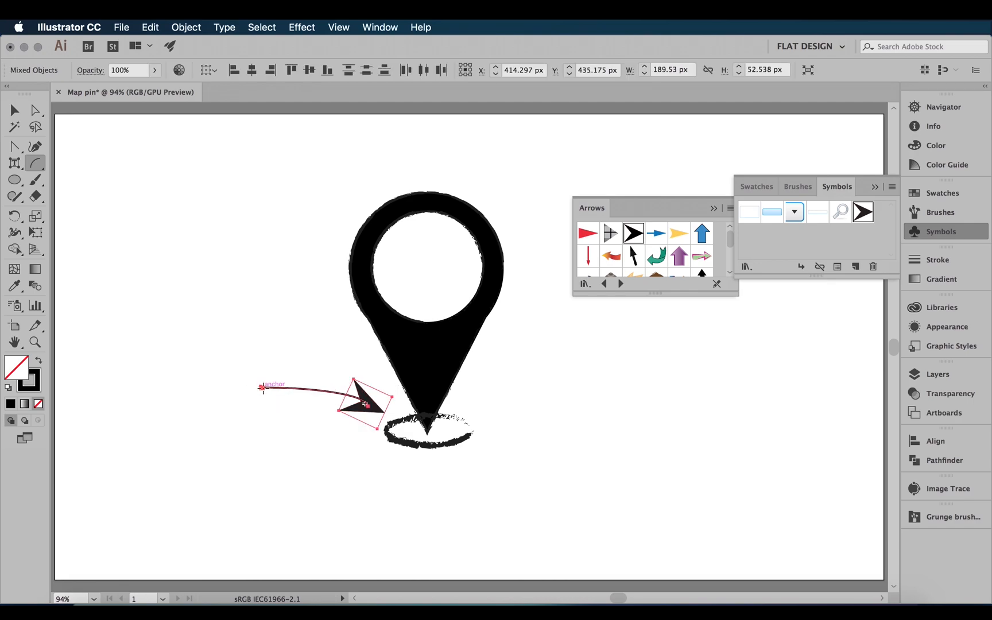
left_click(942, 212)
left_click(858, 258)
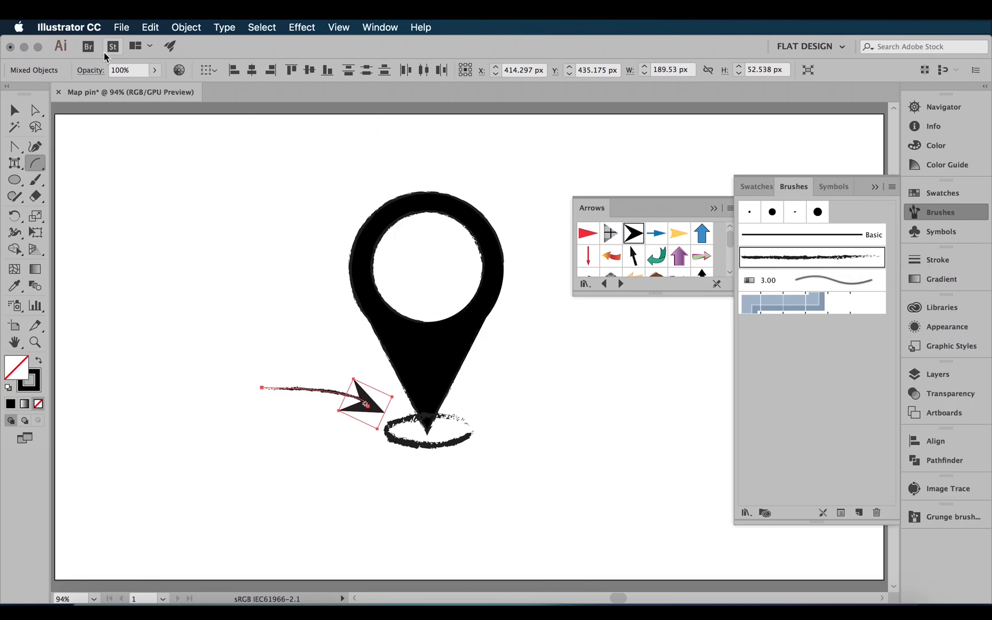
left_click(714, 208)
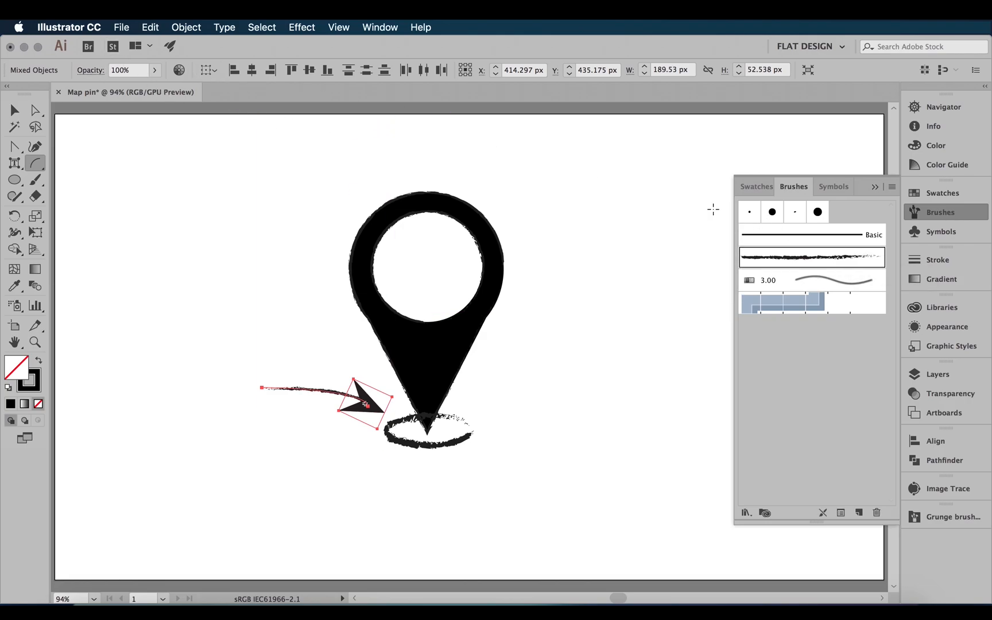
left_click(875, 187)
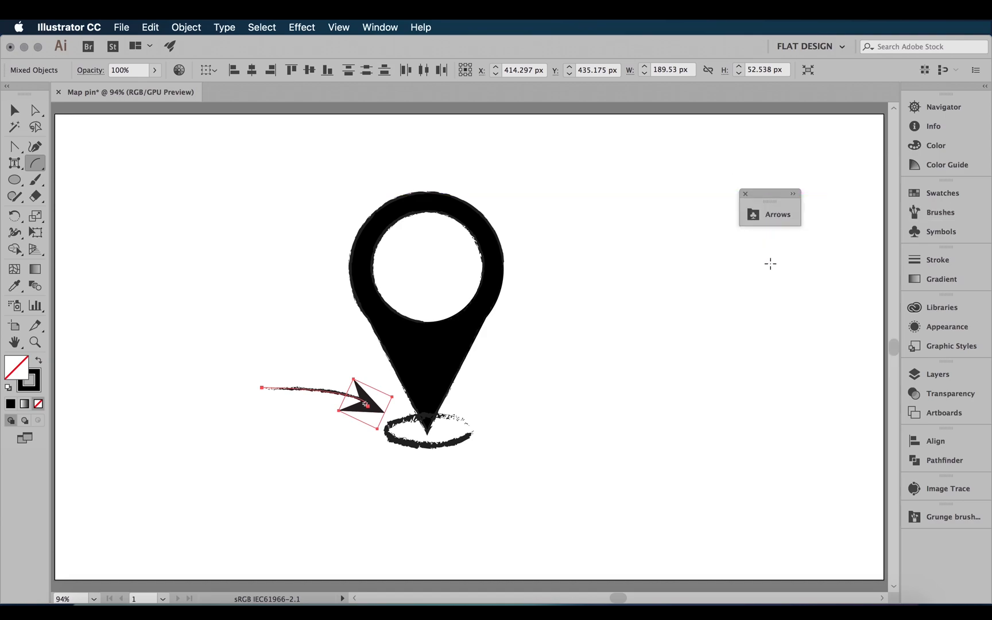
- Set the arrow tail's stroke weight to 2 pt and close the Arrows symbol library
left_click(14, 111)
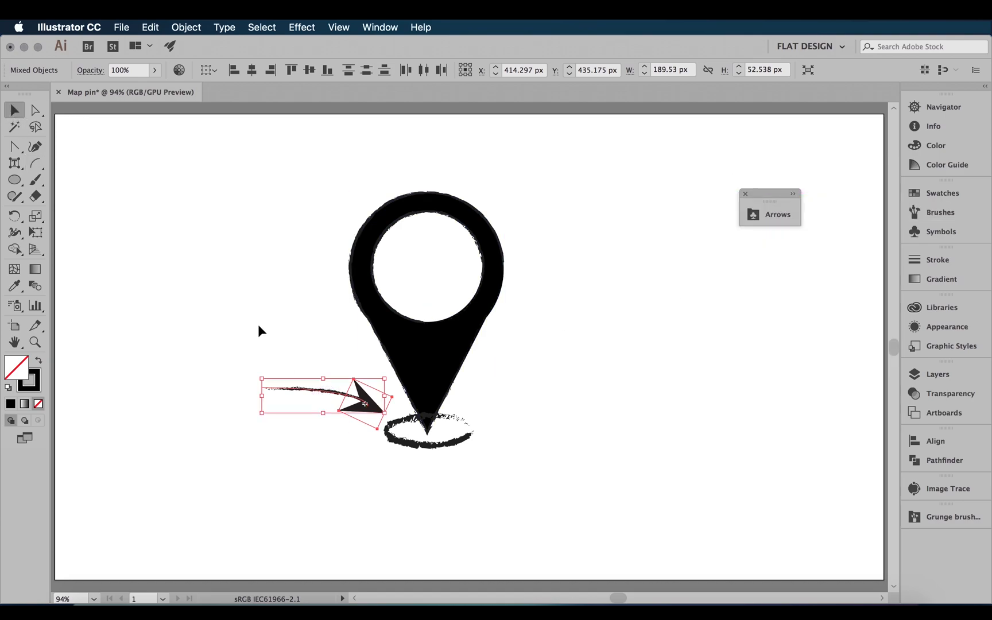
left_click(315, 465)
left_click(325, 388)
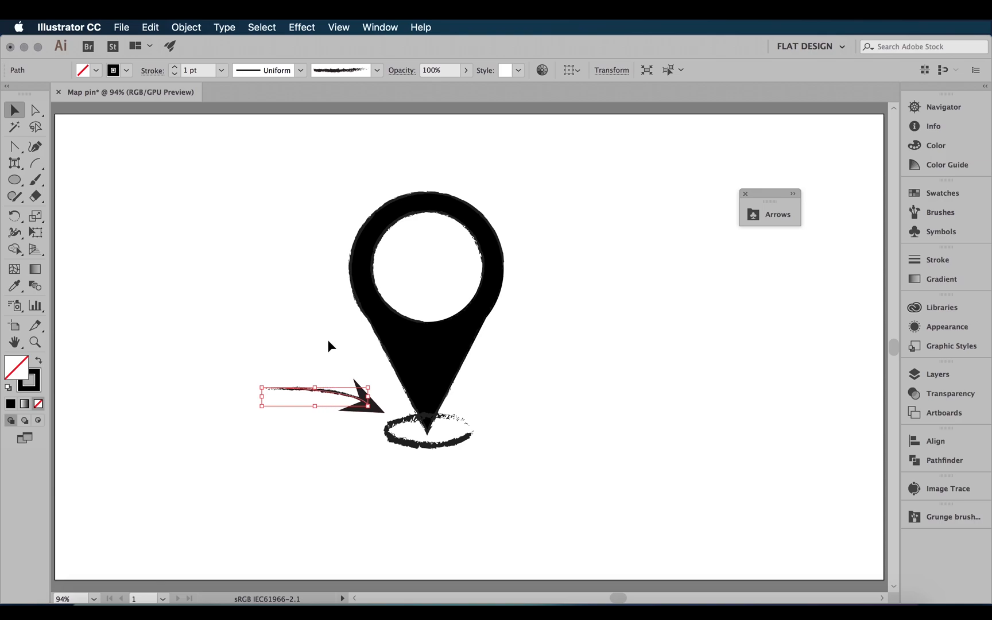
left_click(176, 69)
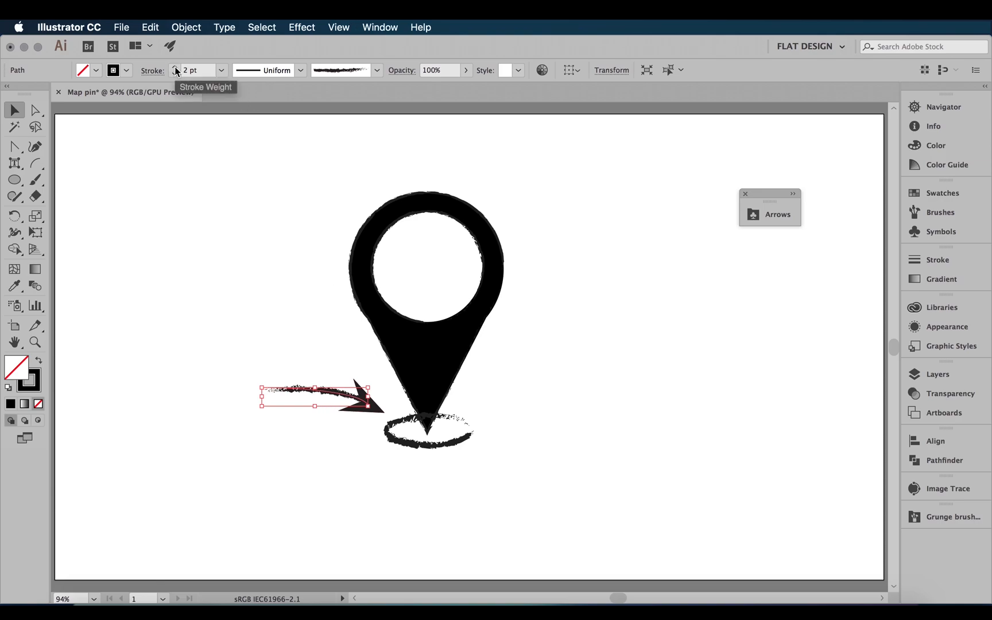
left_click(387, 475)
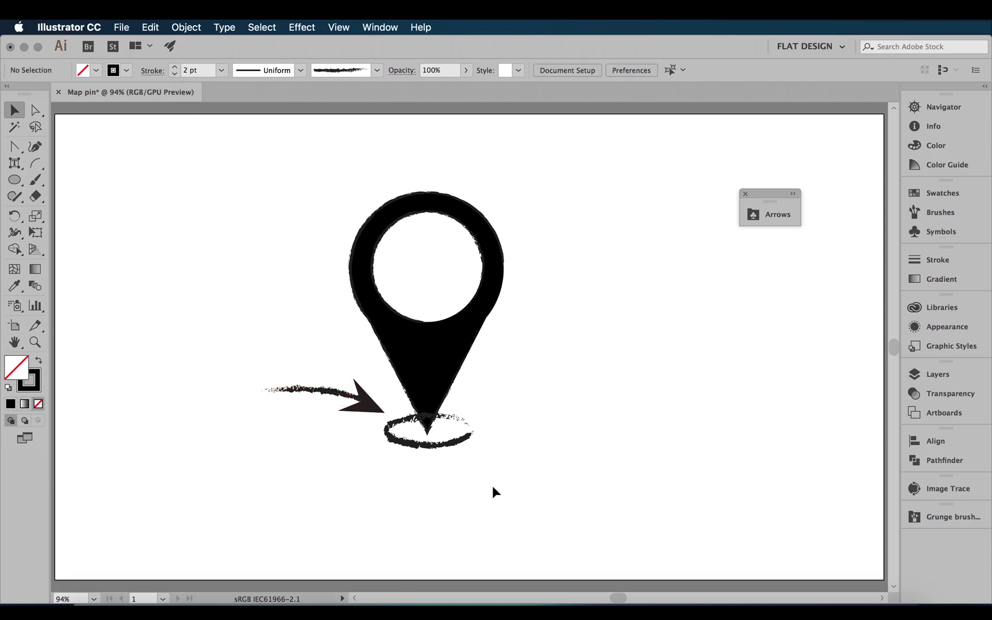
left_click(746, 194)
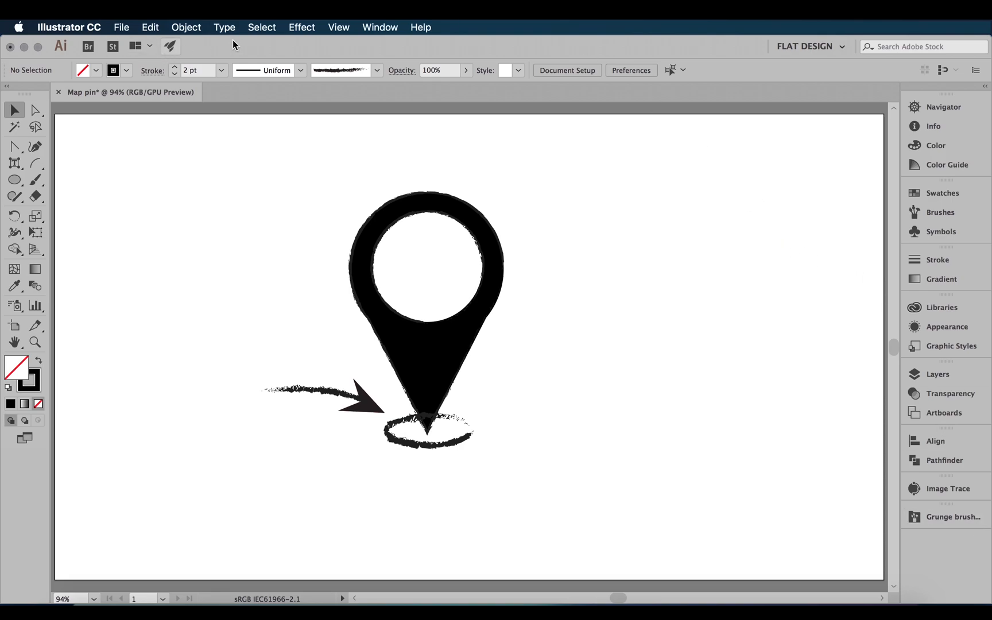
- Show the transparency grid behind the map pin artwork to reveal its transparent areas
left_click(341, 29)
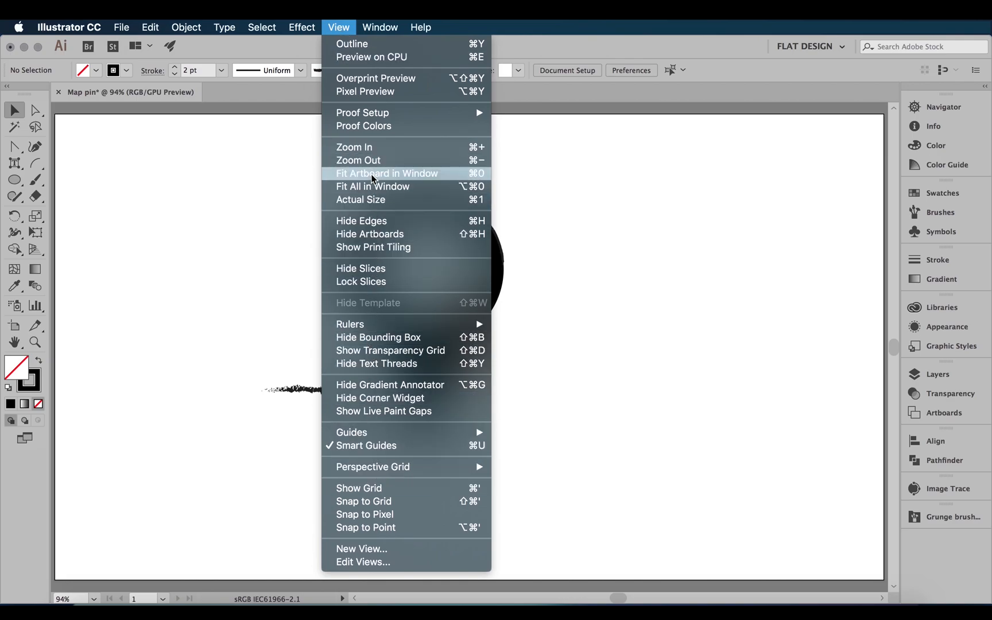
left_click(371, 354)
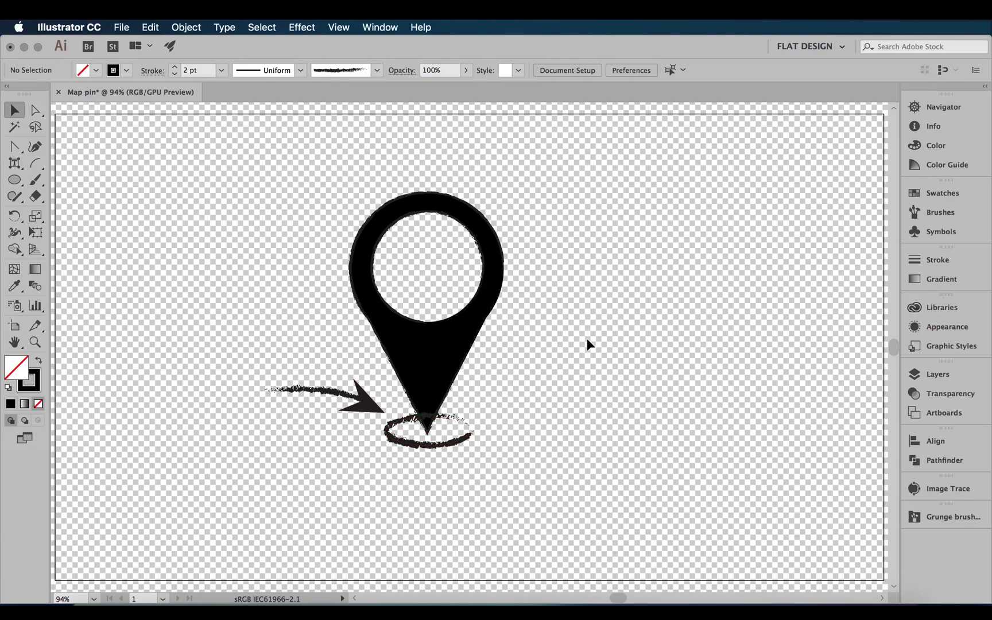
left_click(124, 28)
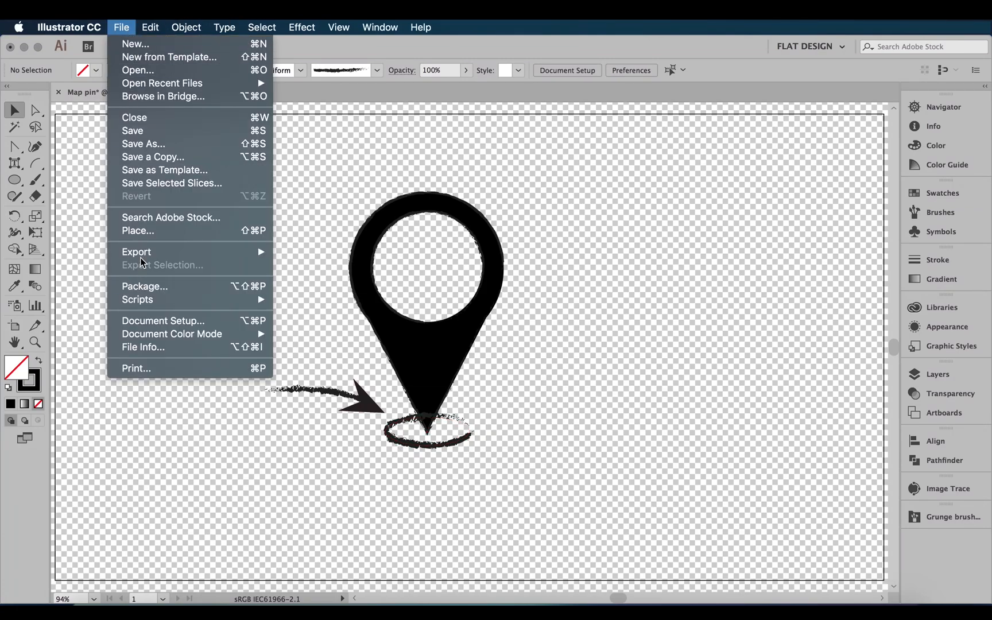
key("Escape")
left_click(123, 27)
mouse_move(144, 254)
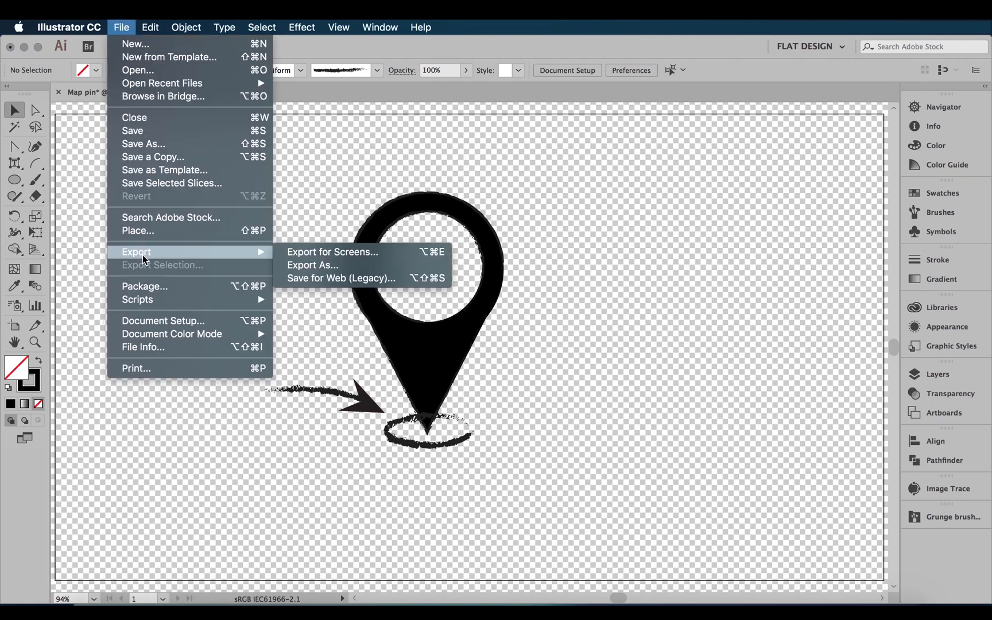
left_click(362, 266)
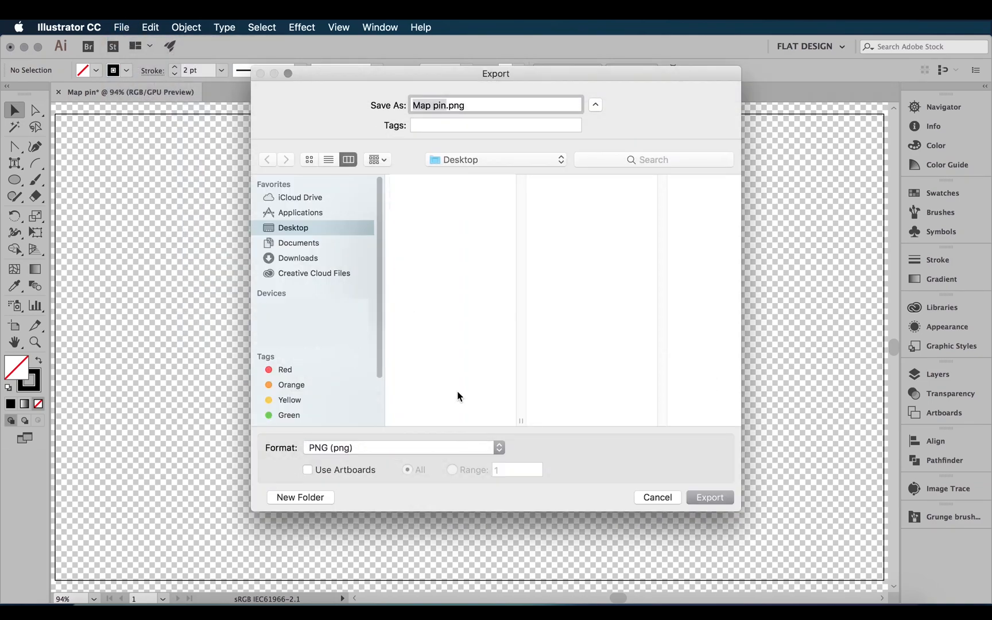
key("BackSpace")
type("Map min")
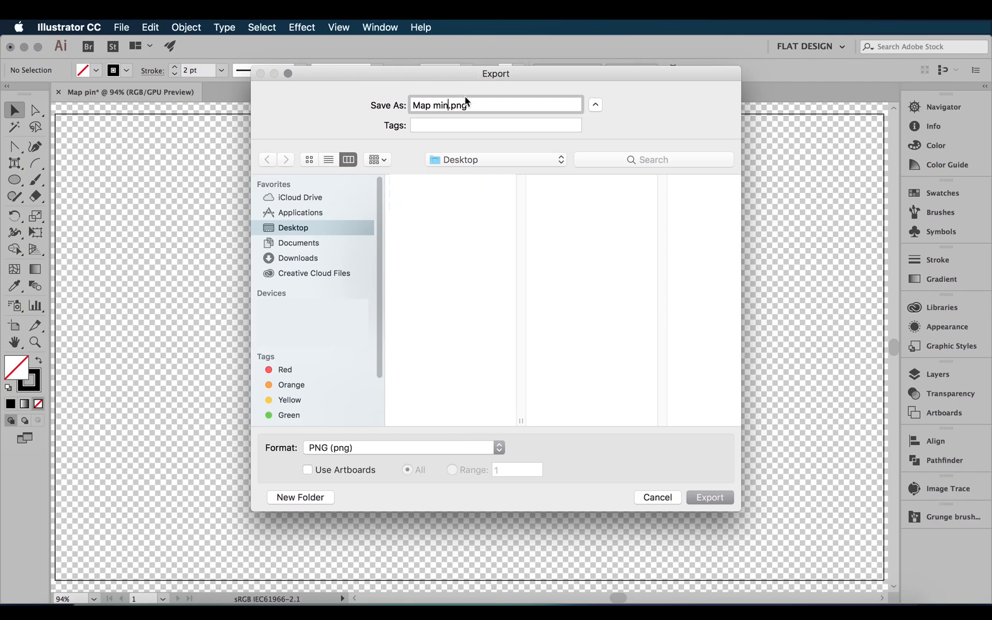
left_click(500, 449)
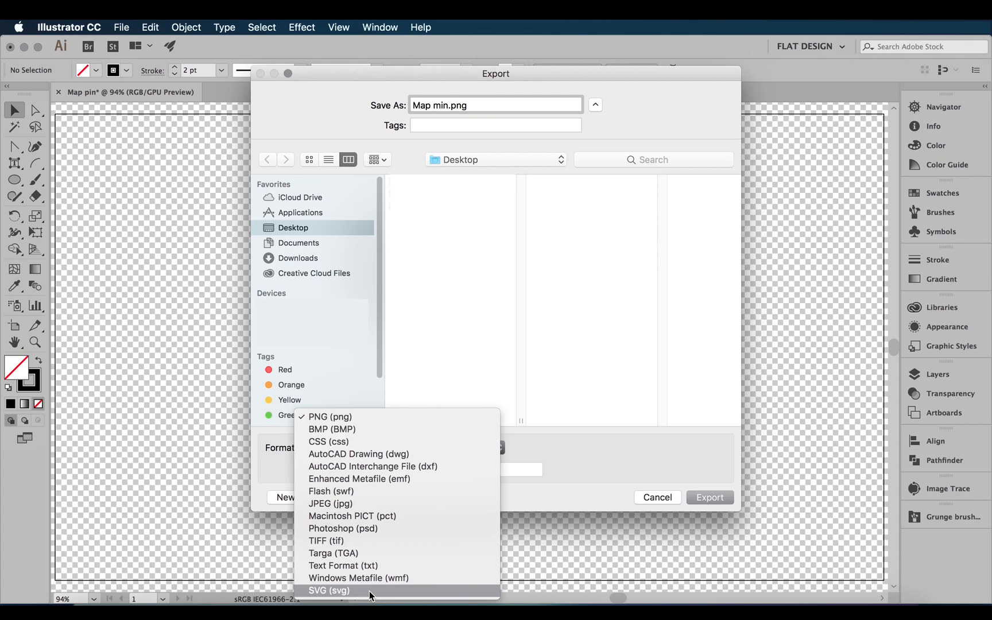
left_click(369, 591)
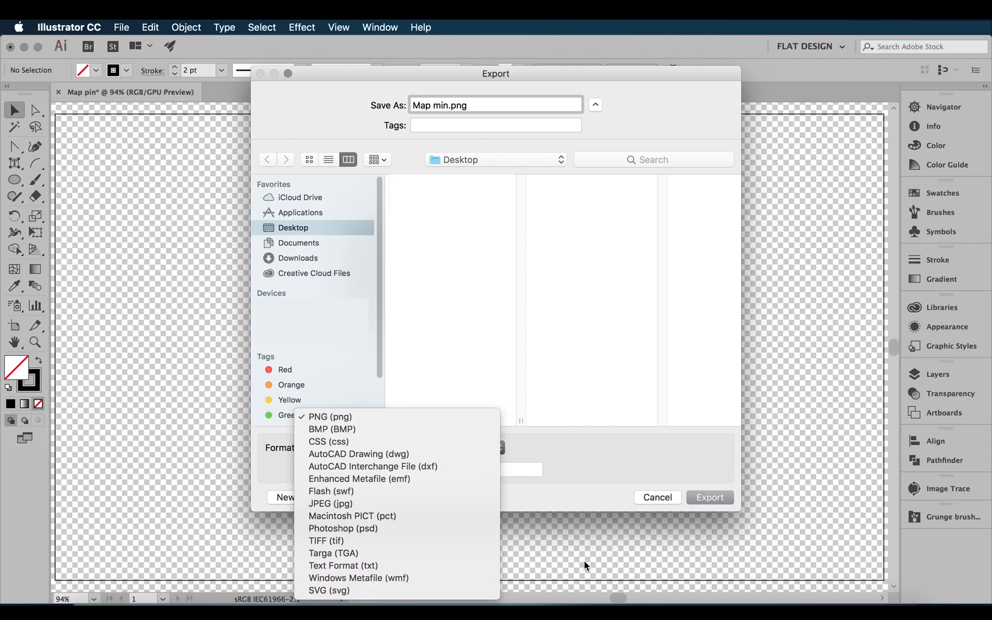
left_click(660, 498)
- Save the artwork as the Illustrator file Map pin.ai in the Illustrator CC version, keeping the default save options
left_click(121, 27)
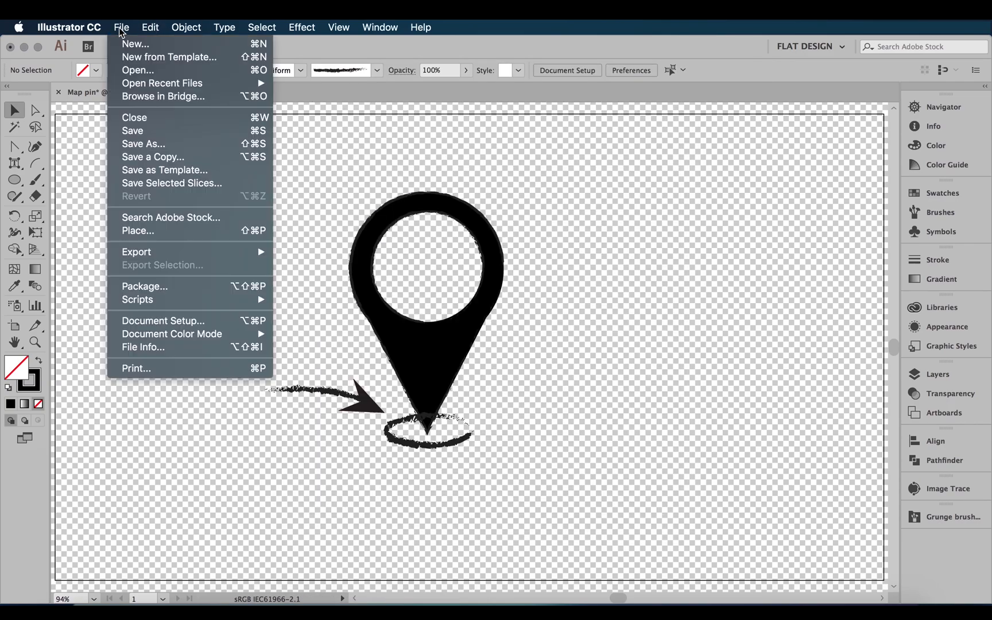
left_click(146, 145)
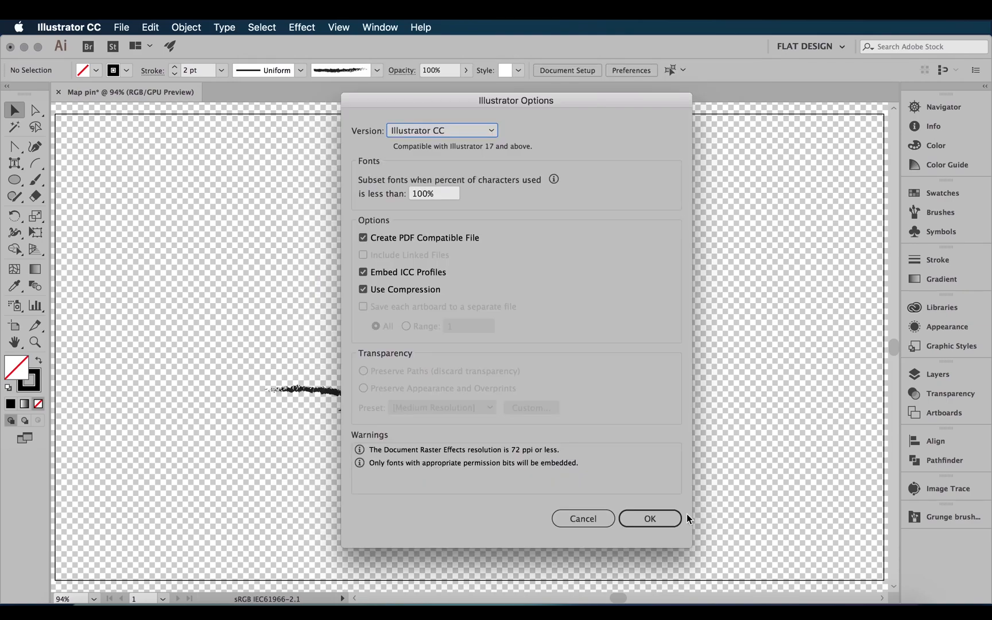
left_click(672, 520)
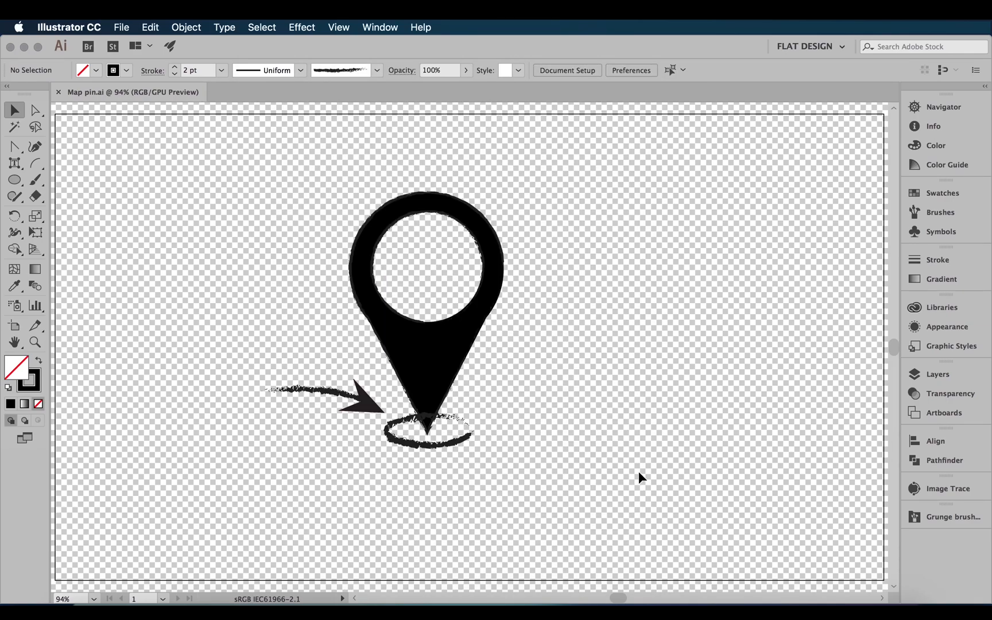